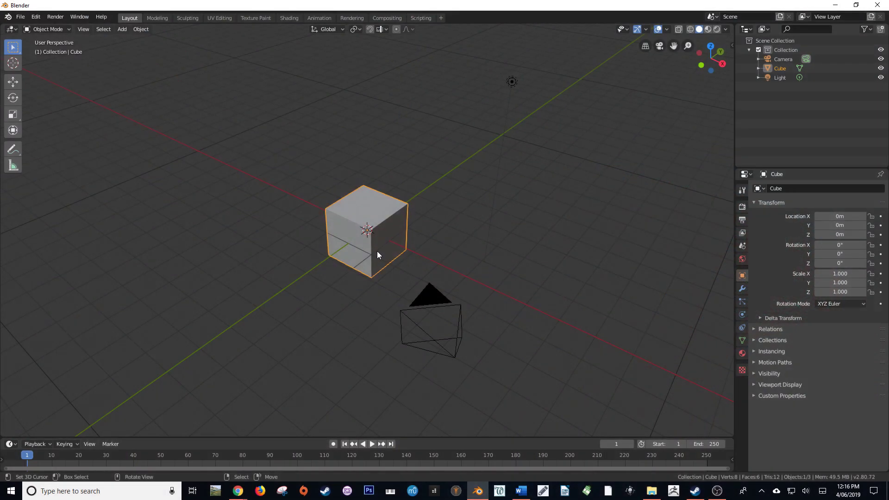
Delete the default cube and add a plane mesh in its place, working from the front view
{"action": "middle_click_drag", "start_coordinate": [374, 261], "coordinate": [353, 242]}
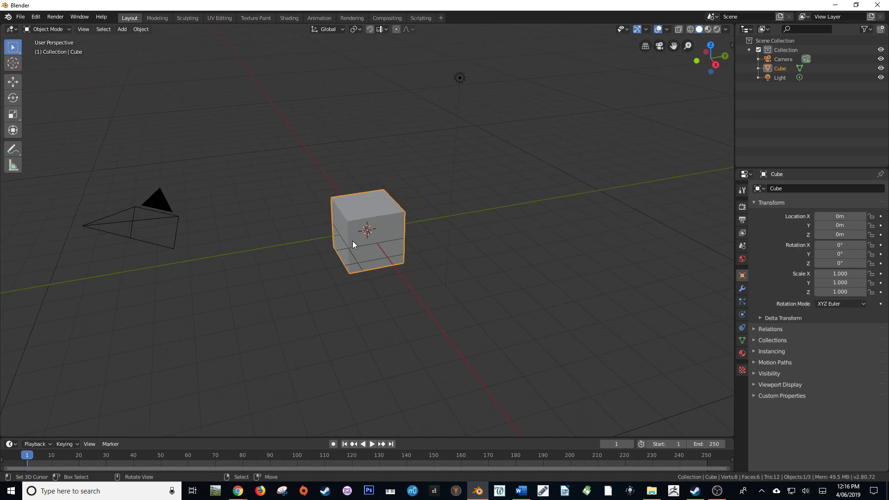
{"action": "key", "text": "KP_1"}
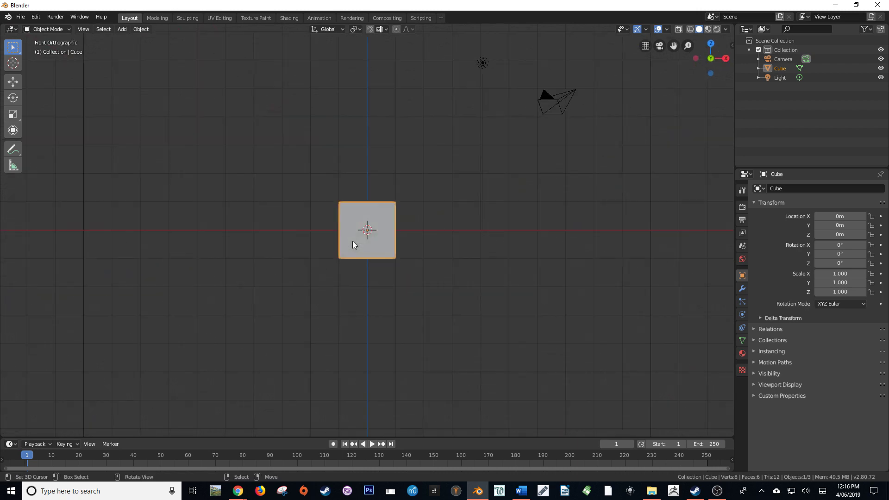
{"action": "key", "text": "x"}
{"action": "left_click", "coordinate": [352, 241]}
{"action": "key", "text": "shift+a"}
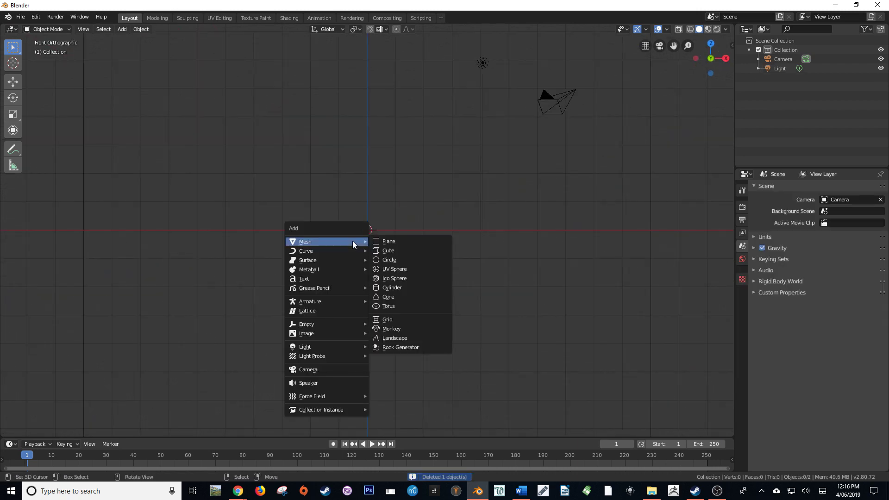
{"action": "left_click", "coordinate": [402, 243]}
Rotate the plane's geometry 90° about the X axis in Edit Mode so it stands upright
{"action": "key", "text": "Tab"}
{"action": "key", "text": "r"}
{"action": "key", "text": "x"}
{"action": "key", "text": "9"}
{"action": "key", "text": "0"}
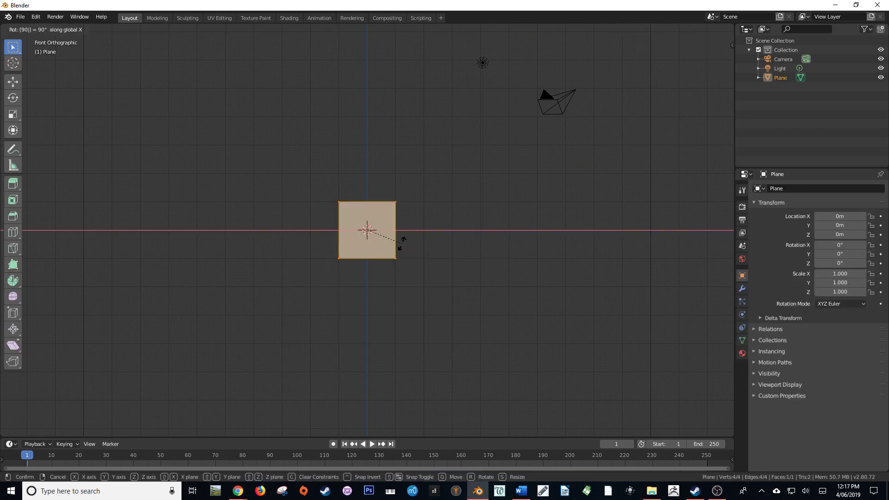
{"action": "key", "text": "Return"}
Stretch the plane along Z into a tall strip and divide it with three horizontal loop cuts
{"action": "key", "text": "s"}
{"action": "key", "text": "z"}
{"action": "key", "text": "ctrl+r"}
Bend the strip by moving its middle edge along Y with proportional editing set to Sphere falloff
{"action": "key", "text": "KP_3"}
{"action": "left_click", "coordinate": [375, 219]}
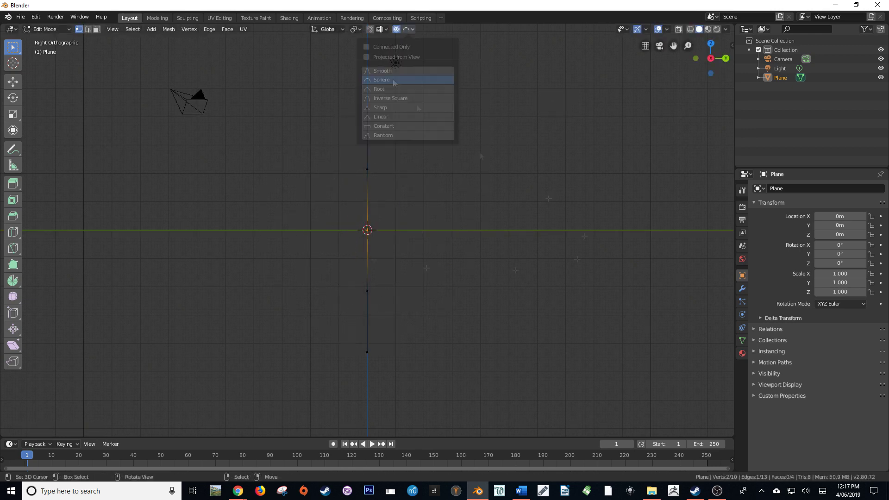
{"action": "key", "text": "g"}
{"action": "key", "text": "y"}
{"action": "key", "text": "Return"}
Duplicate the bent strip and rotate the copy 90° about Y so it crosses the original horizontally
{"action": "key", "text": "KP_1"}
{"action": "key", "text": "shift+d"}
{"action": "key", "text": "r"}
{"action": "key", "text": "y"}
{"action": "key", "text": "9"}
{"action": "key", "text": "0"}
{"action": "key", "text": "Return"}
Add two more strip copies, one horizontal below the first crossing and one vertical beside it, to form a woven pattern
{"action": "middle_click_drag", "start_coordinate": [406, 223], "coordinate": [398, 234]}
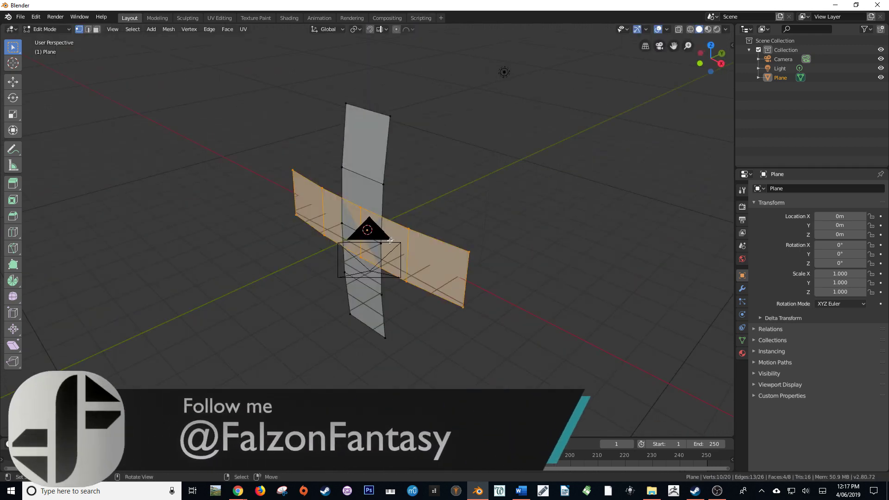
{"action": "key", "text": "r"}
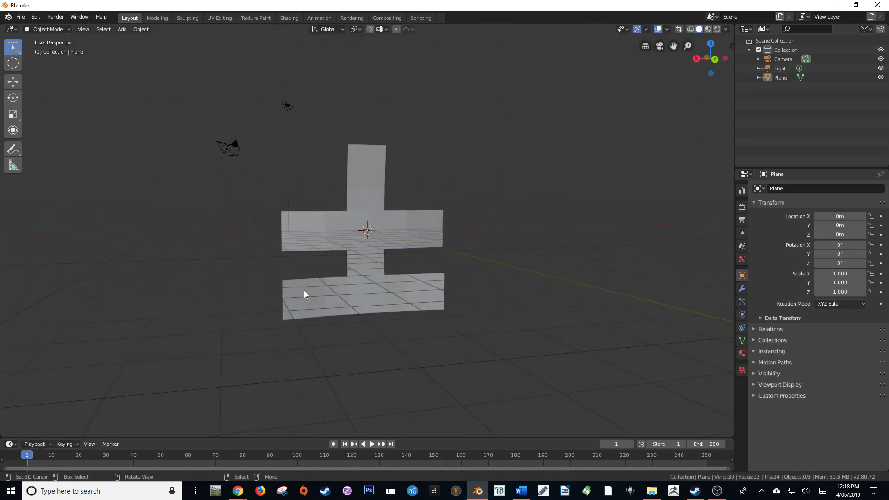
{"action": "key", "text": "l"}
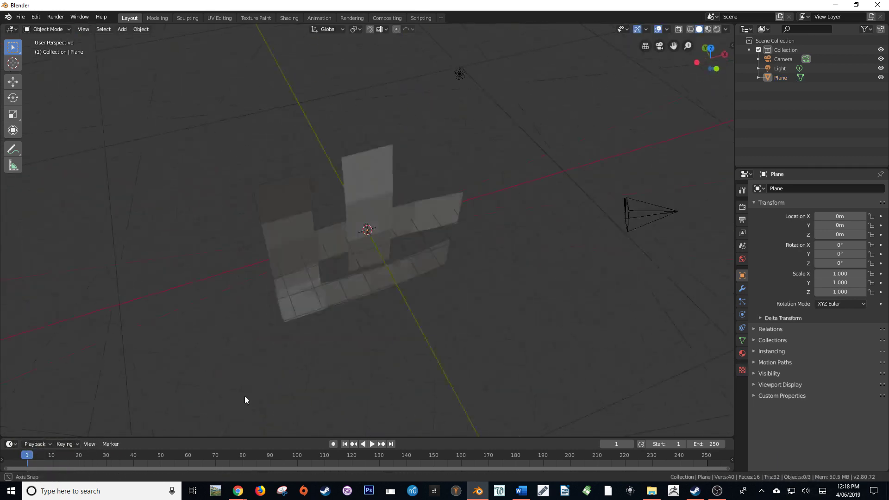
Add a Bezier curve at the origin while working from the front view
{"action": "middle_click_drag", "start_coordinate": [441, 354], "coordinate": [463, 172]}
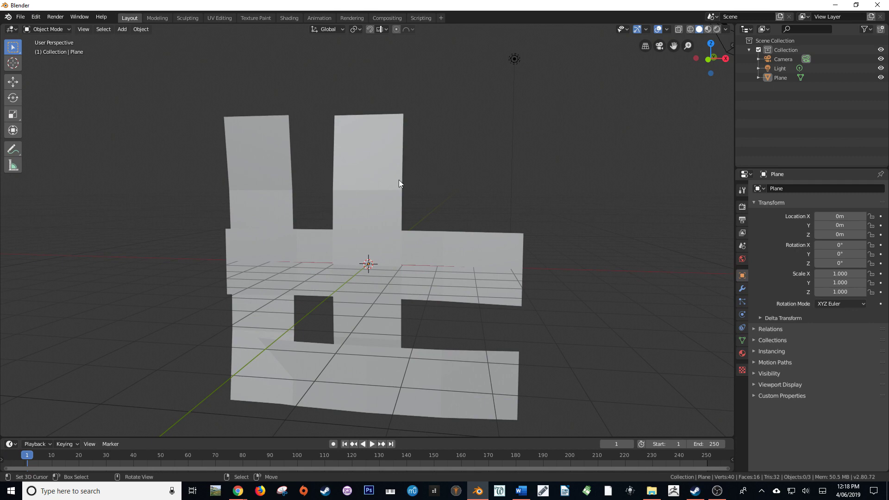
{"action": "scroll", "coordinate": [398, 188], "scroll_direction": "down", "scroll_amount": 2}
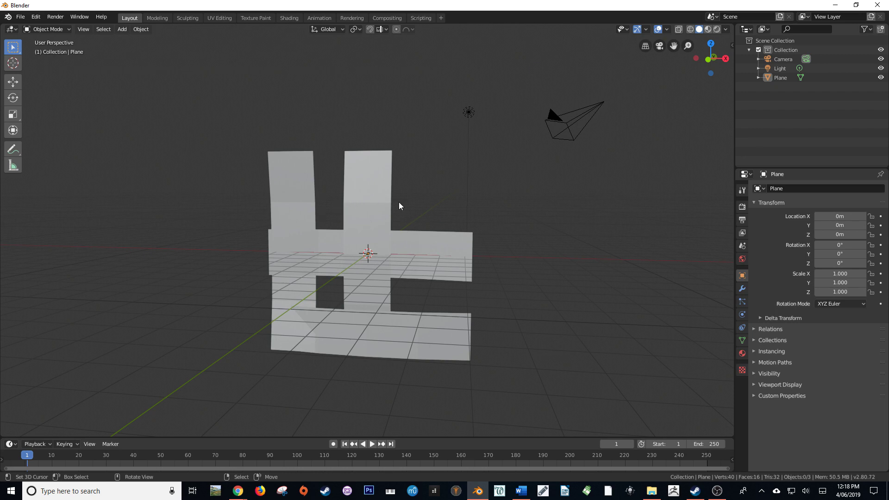
{"action": "middle_click_drag", "start_coordinate": [402, 240], "coordinate": [365, 269]}
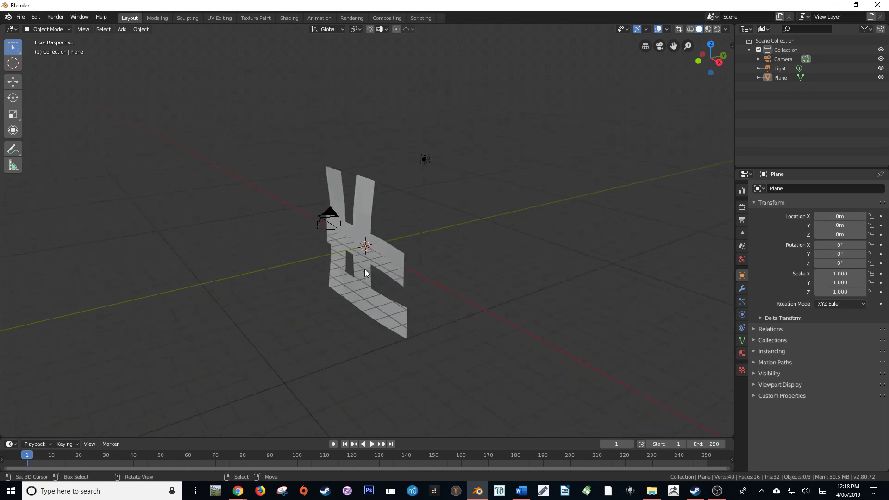
{"action": "key", "text": "KP_1"}
{"action": "key", "text": "shift+a"}
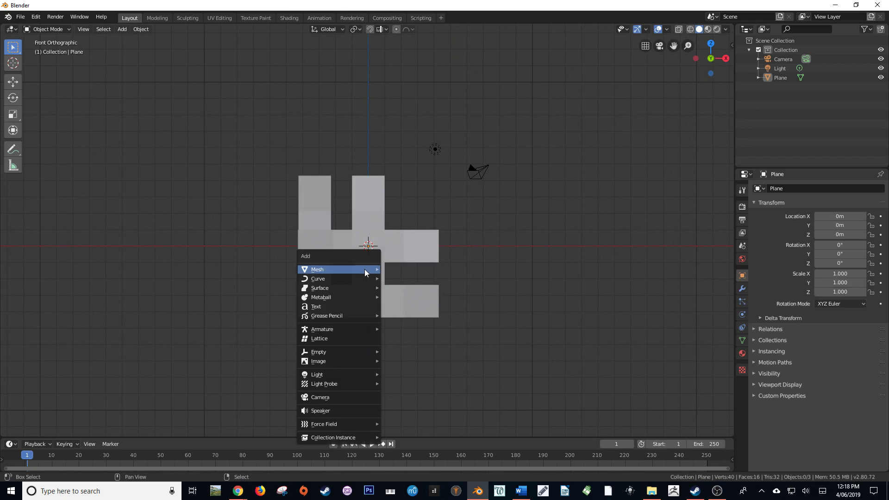
{"action": "mouse_move", "coordinate": [343, 278]}
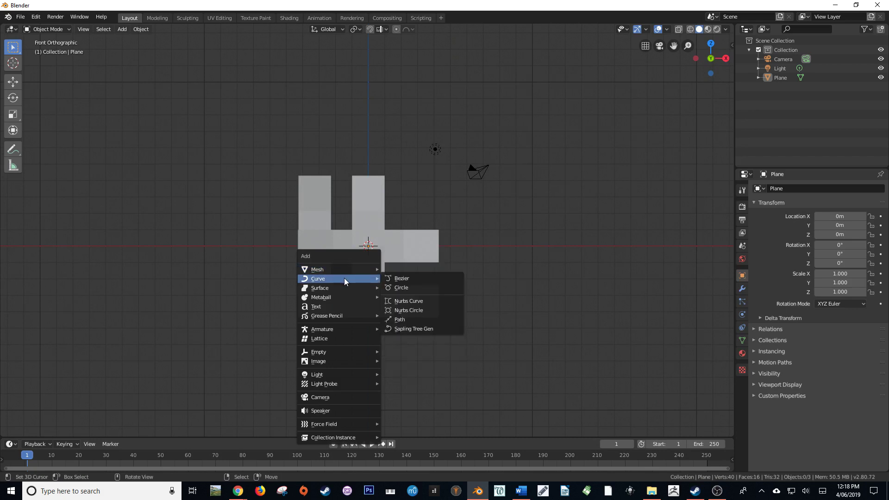
{"action": "left_click", "coordinate": [391, 278]}
Rotate the Bezier curve's geometry 90° about X and 90° about Y in Edit Mode to stand it vertically
{"action": "key", "text": "Tab"}
{"action": "type", "text": "rx90"}
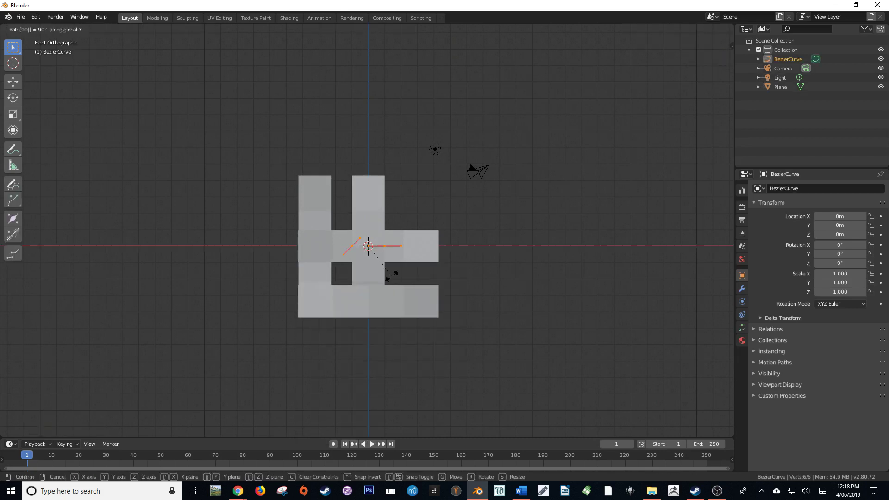
{"action": "type", "text": "z"}
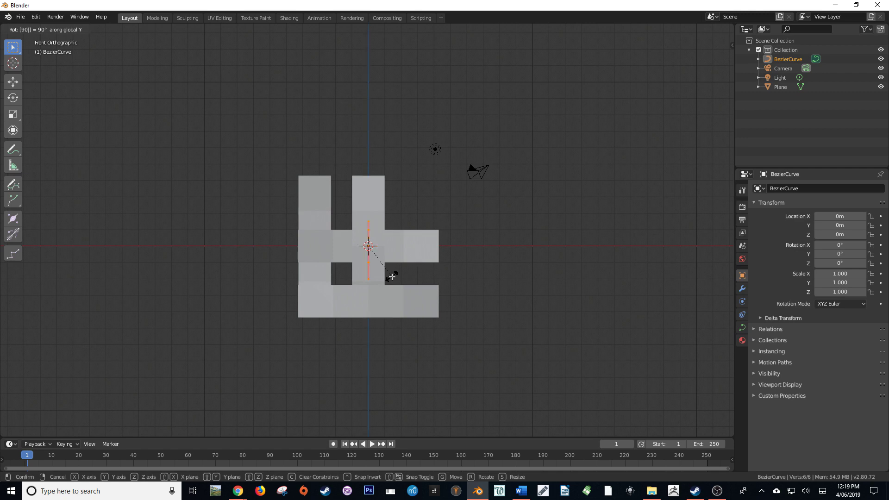
{"action": "key", "text": "Return"}
In the right side view, move the curve's upper control point up and away from the strips and rotate its handle
{"action": "key", "text": "KP_3"}
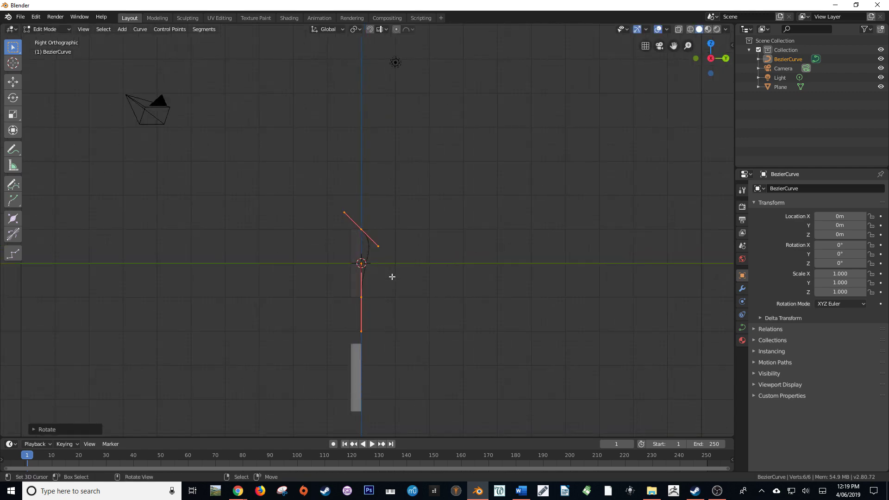
{"action": "left_click", "coordinate": [380, 235]}
{"action": "key", "text": "g"}
{"action": "left_click", "coordinate": [341, 155]}
{"action": "key", "text": "r"}
{"action": "left_click", "coordinate": [366, 217]}
Move the curve's lower control point up along Z to the origin and return to Object Mode
{"action": "left_click", "coordinate": [367, 304]}
{"action": "key", "text": "g"}
{"action": "key", "text": "z"}
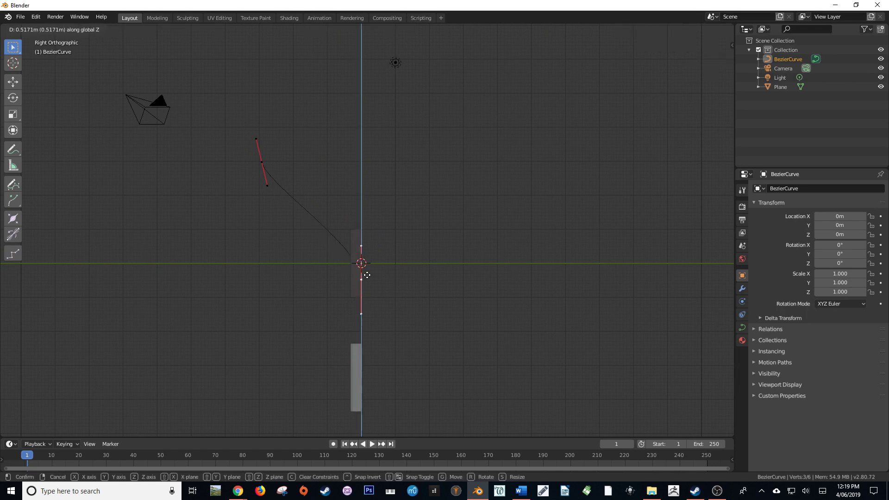
{"action": "left_click", "coordinate": [366, 266]}
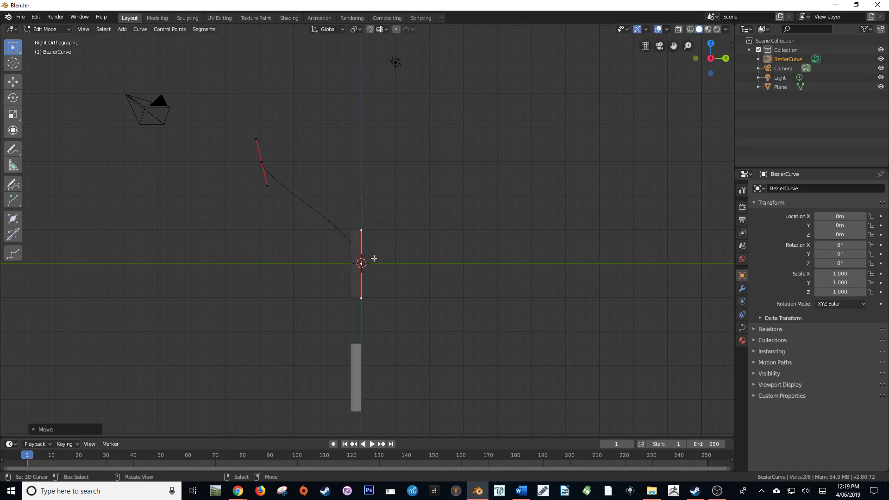
{"action": "key", "text": "Tab"}
Add a Curve modifier to the woven strip mesh with BezierCurve as its object
{"action": "middle_click_drag", "start_coordinate": [373, 264], "coordinate": [332, 257]}
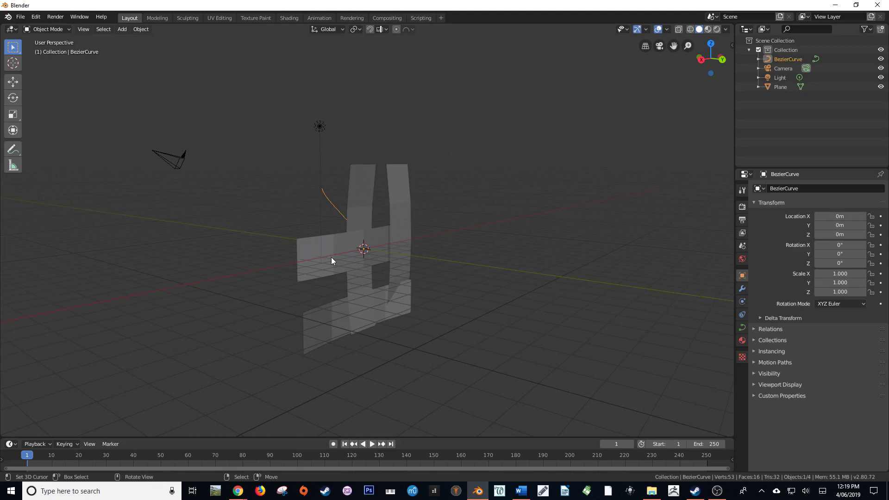
{"action": "left_click", "coordinate": [315, 233]}
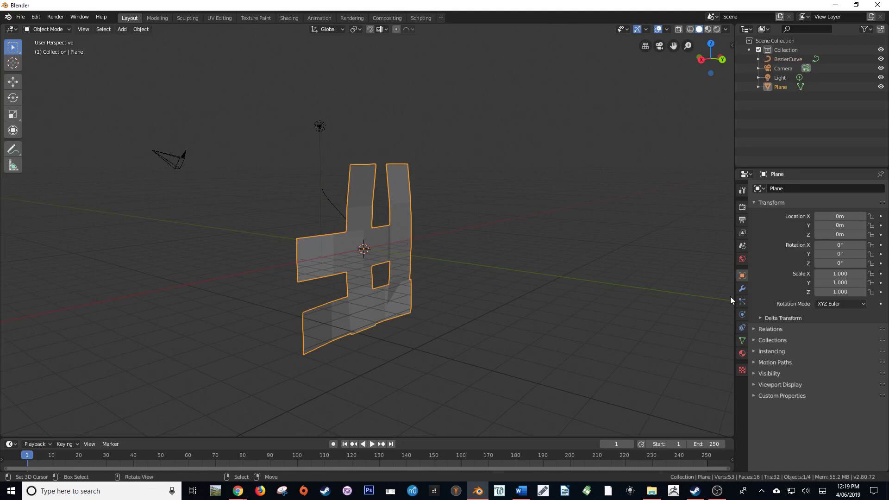
{"action": "left_click", "coordinate": [744, 289]}
{"action": "left_click", "coordinate": [780, 190]}
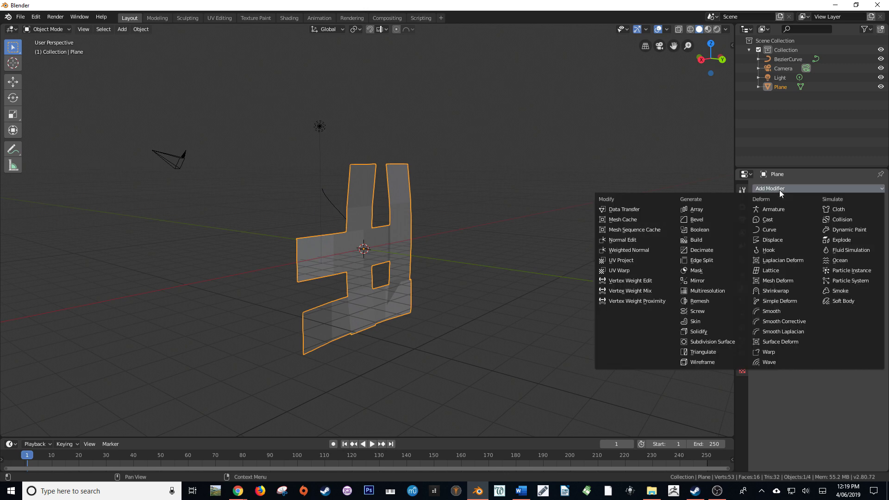
{"action": "left_click", "coordinate": [770, 234]}
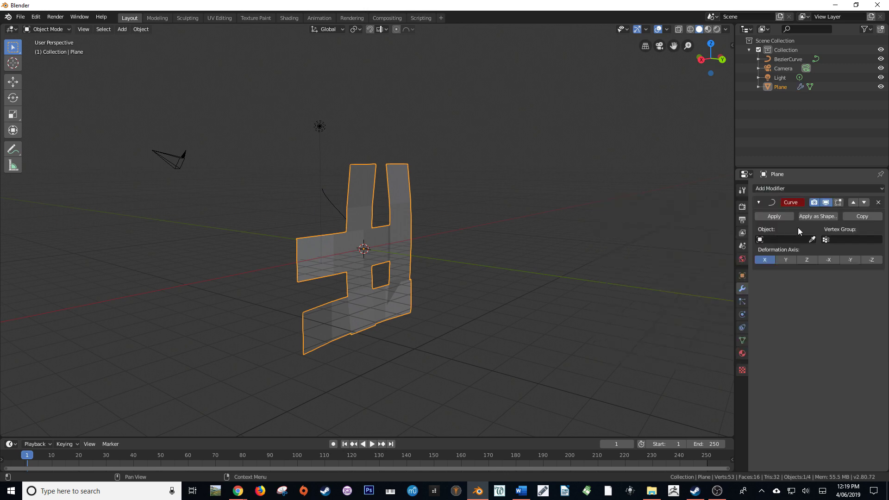
{"action": "left_click", "coordinate": [812, 239]}
{"action": "left_click", "coordinate": [329, 193]}
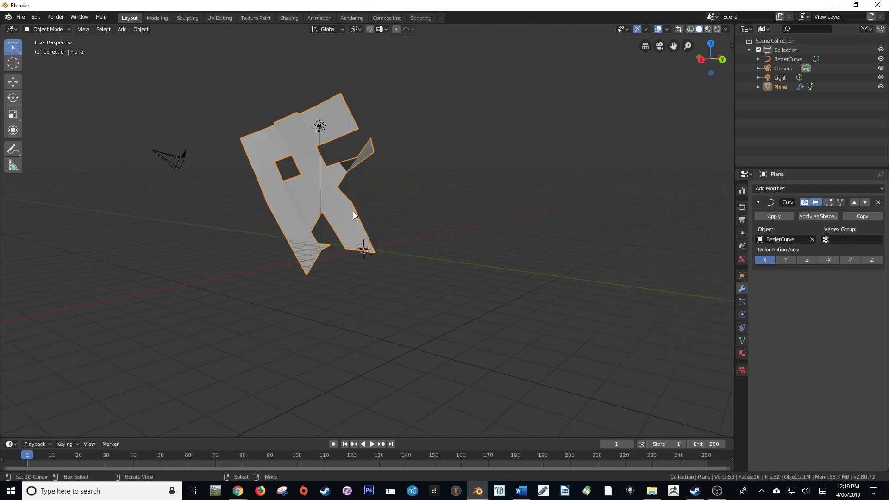
Set the Curve modifier's deformation axis to Z
{"action": "middle_click_drag", "start_coordinate": [353, 214], "coordinate": [266, 239]}
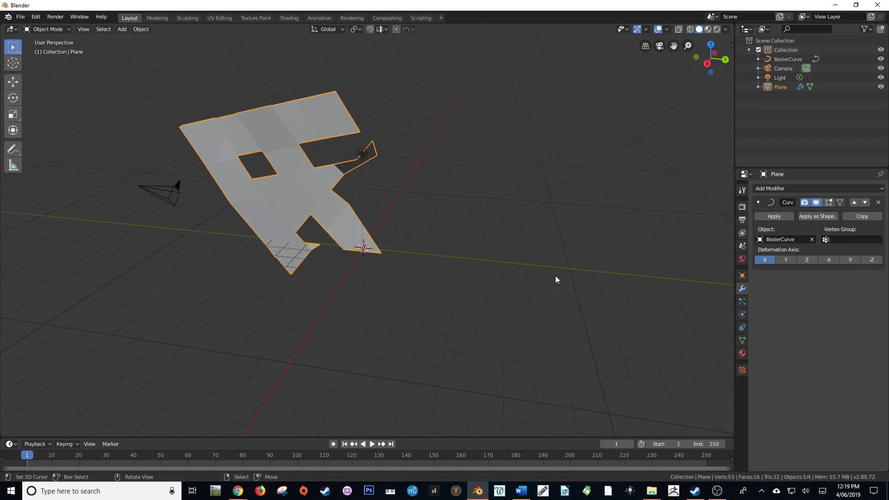
{"action": "left_click", "coordinate": [807, 260]}
{"action": "middle_click_drag", "start_coordinate": [532, 241], "coordinate": [377, 231]}
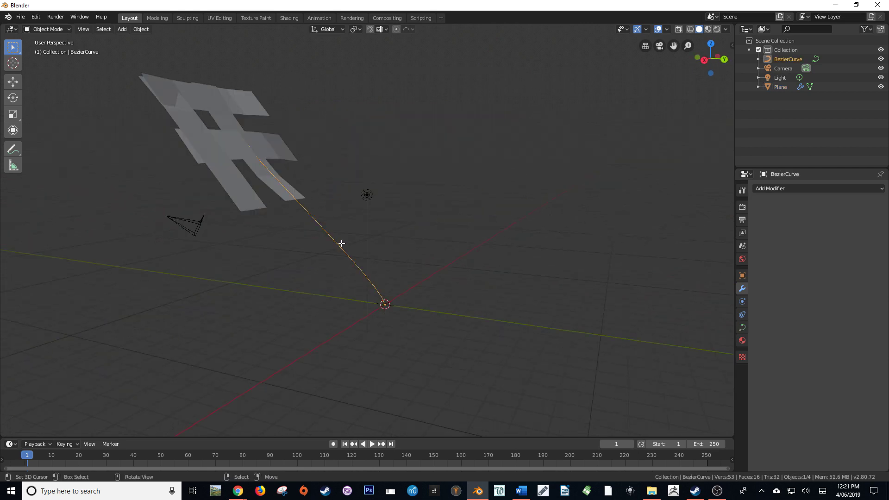
Switch the direction of the Bezier curve in Edit Mode and return to Object Mode
{"action": "key", "text": "Tab"}
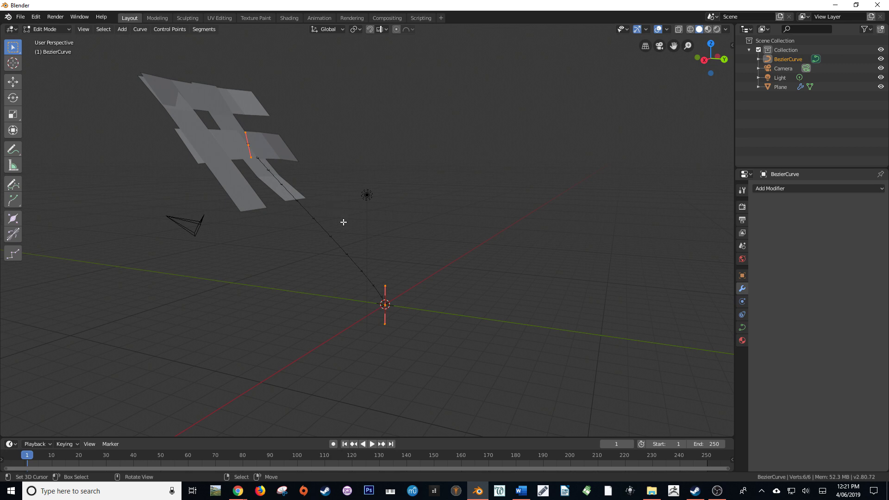
{"action": "left_click", "coordinate": [201, 29]}
{"action": "left_click", "coordinate": [213, 49]}
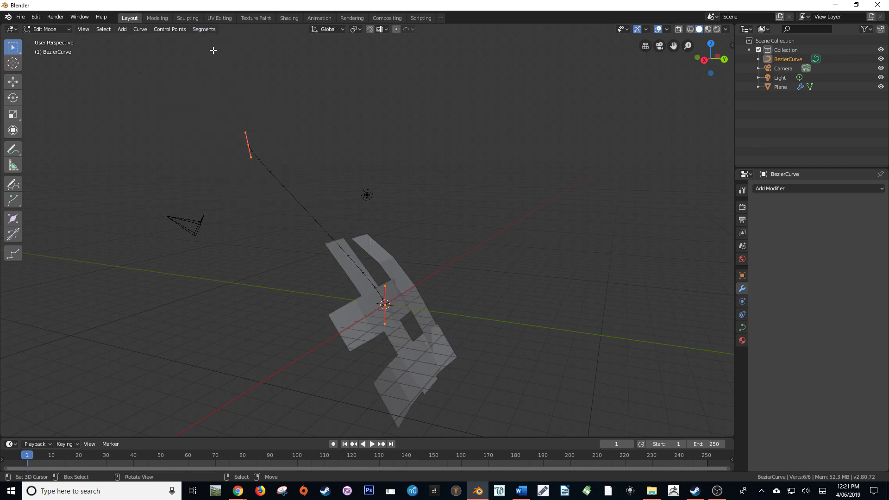
{"action": "key", "text": "Tab"}
Select the woven strip mesh and test how it follows the curve by trying to move it upward
{"action": "middle_click_drag", "start_coordinate": [405, 304], "coordinate": [323, 305]}
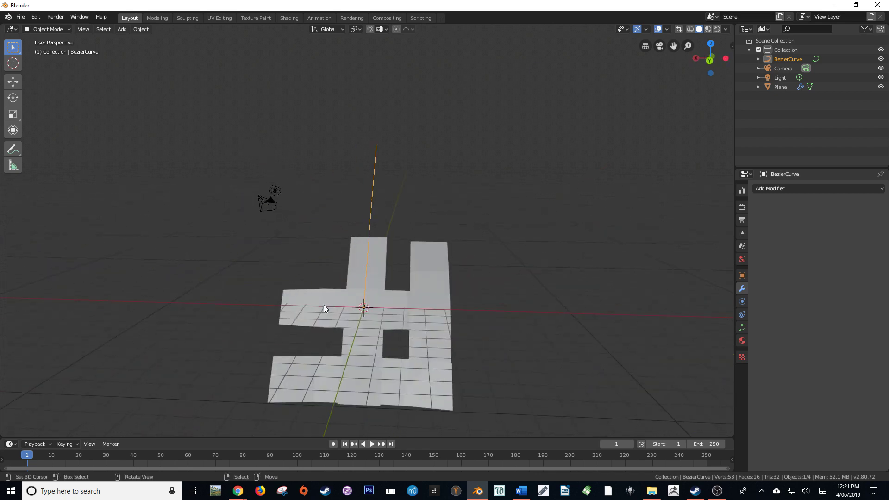
{"action": "key", "text": "KP_7"}
{"action": "key", "text": "KP_3"}
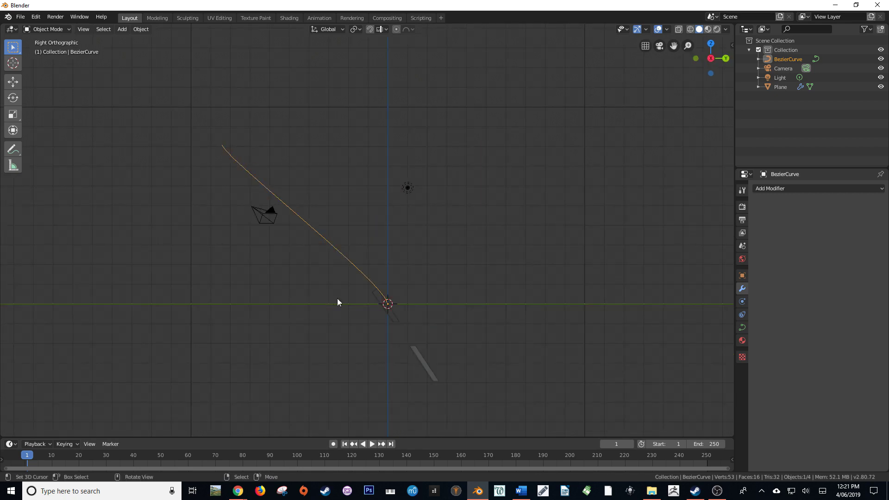
{"action": "left_click", "coordinate": [384, 308]}
{"action": "middle_click_drag", "start_coordinate": [414, 285], "coordinate": [328, 227]}
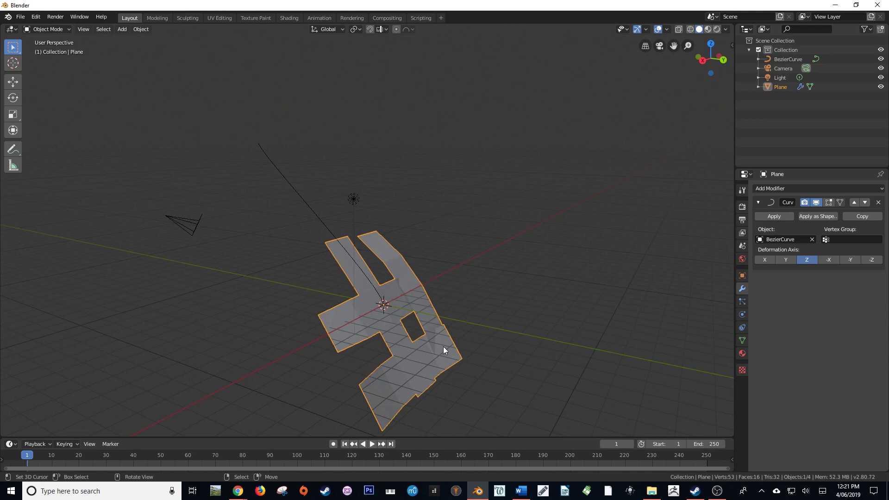
{"action": "middle_click_drag", "start_coordinate": [443, 346], "coordinate": [412, 276]}
{"action": "key", "text": "KP_1"}
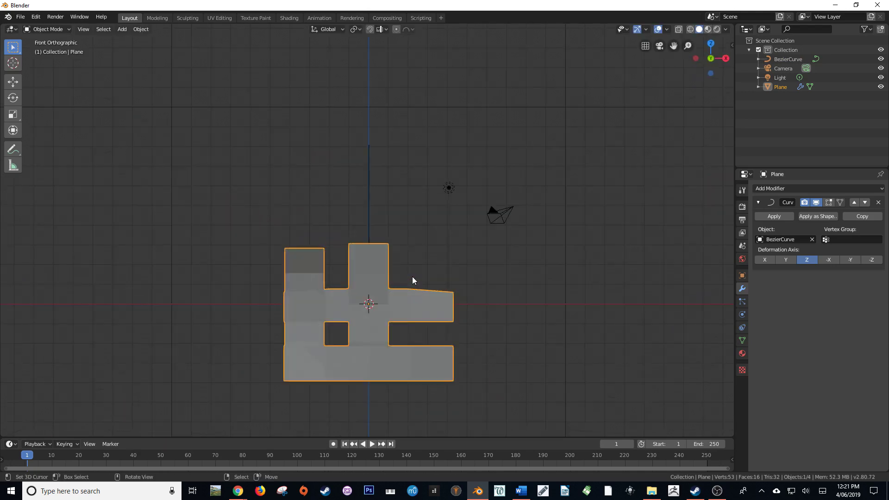
{"action": "key", "text": "KP_3"}
{"action": "key", "text": "g"}
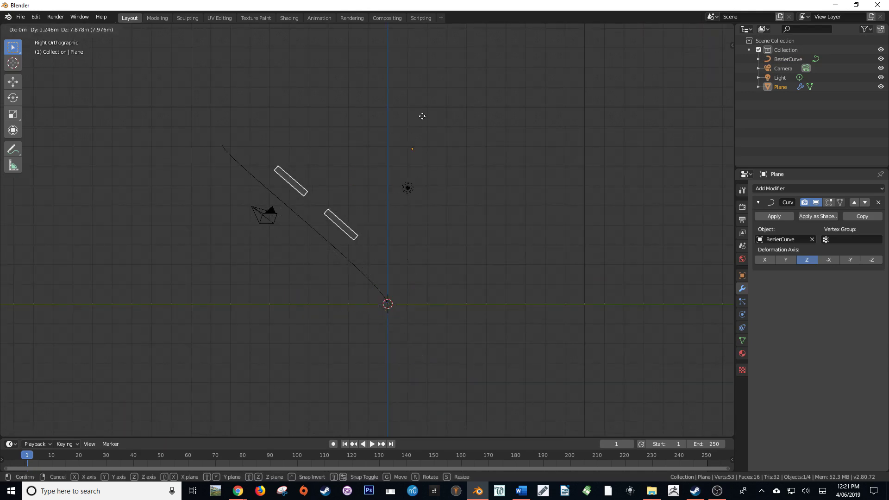
{"action": "right_click", "coordinate": [407, 238]}
Add an Array modifier to the woven strip mesh and set its relative Z offset to 1
{"action": "middle_click_drag", "start_coordinate": [406, 237], "coordinate": [463, 222]}
{"action": "left_click", "coordinate": [817, 189]}
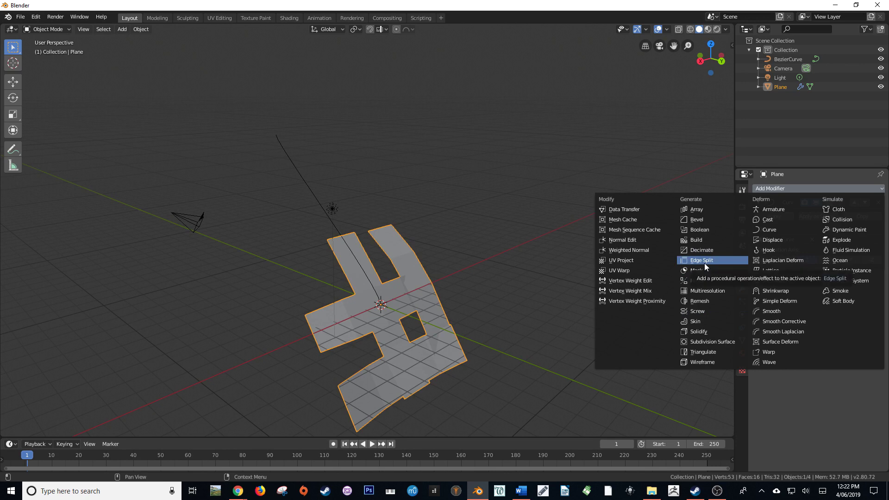
{"action": "left_click", "coordinate": [704, 212]}
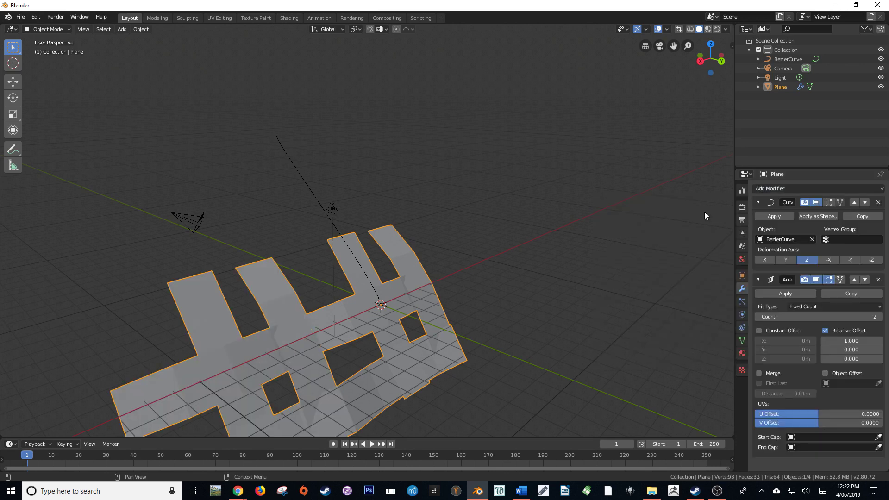
{"action": "left_click", "coordinate": [851, 359]}
{"action": "key", "text": "Return"}
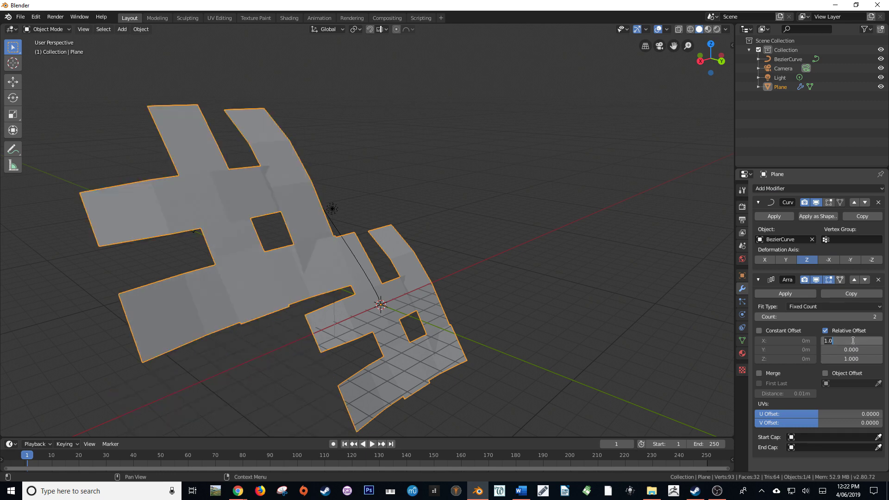
Set the Array modifier's relative X offset to 0 and move the Array above the Curve modifier
{"action": "type", "text": "0"}
{"action": "key", "text": "Return"}
{"action": "middle_click_drag", "start_coordinate": [427, 303], "coordinate": [470, 298]}
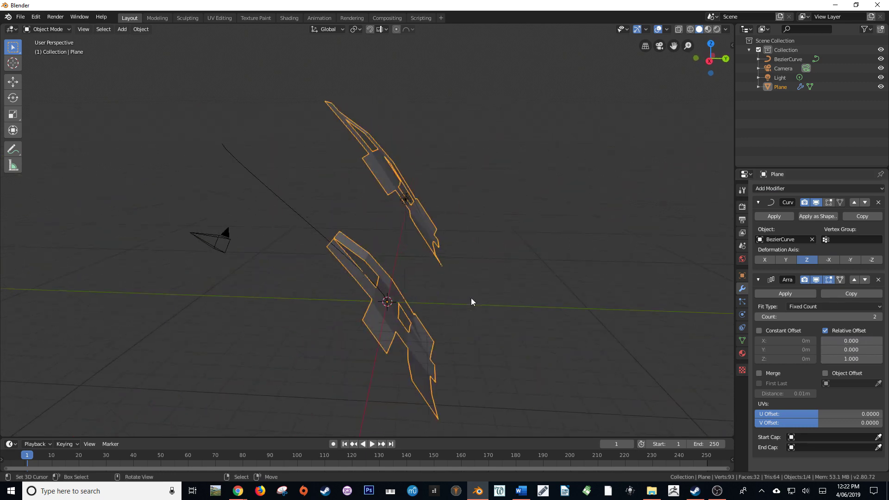
{"action": "key", "text": "KP_1"}
{"action": "key", "text": "KP_3"}
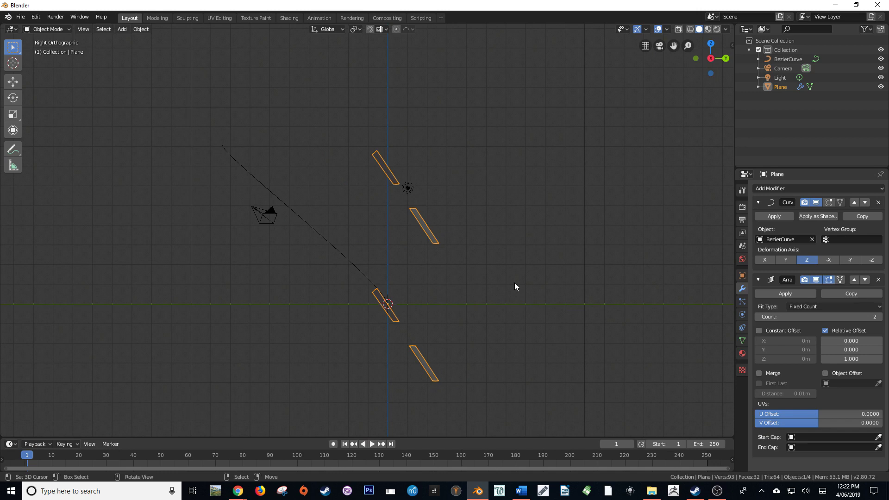
{"action": "left_click", "coordinate": [855, 280]}
{"action": "middle_click_drag", "start_coordinate": [714, 290], "coordinate": [382, 304]}
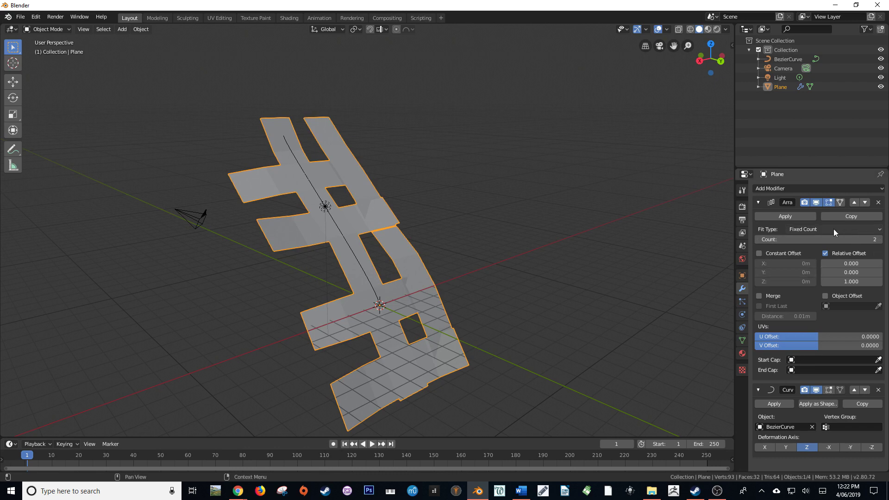
Scale the woven strip mesh down and set the Array modifier's relative Z offset to 0.770
{"action": "key", "text": "s"}
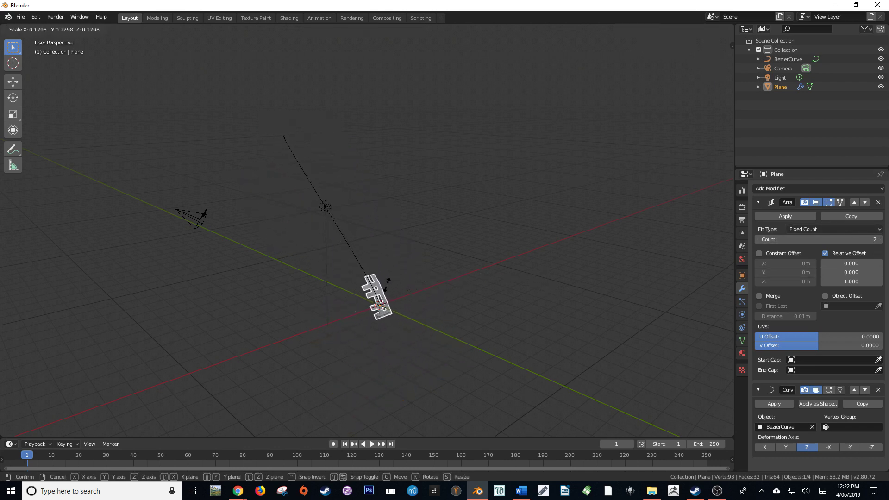
{"action": "left_click", "coordinate": [406, 318]}
{"action": "scroll", "coordinate": [407, 318], "scroll_direction": "up", "scroll_amount": 2}
{"action": "scroll", "coordinate": [406, 318], "scroll_direction": "up", "scroll_amount": 5}
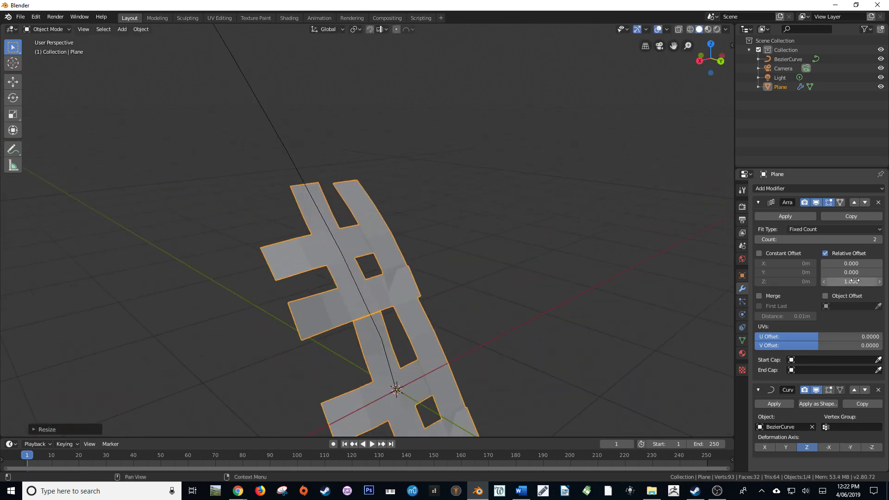
{"action": "left_click_drag", "start_coordinate": [852, 281], "coordinate": [834, 281]}
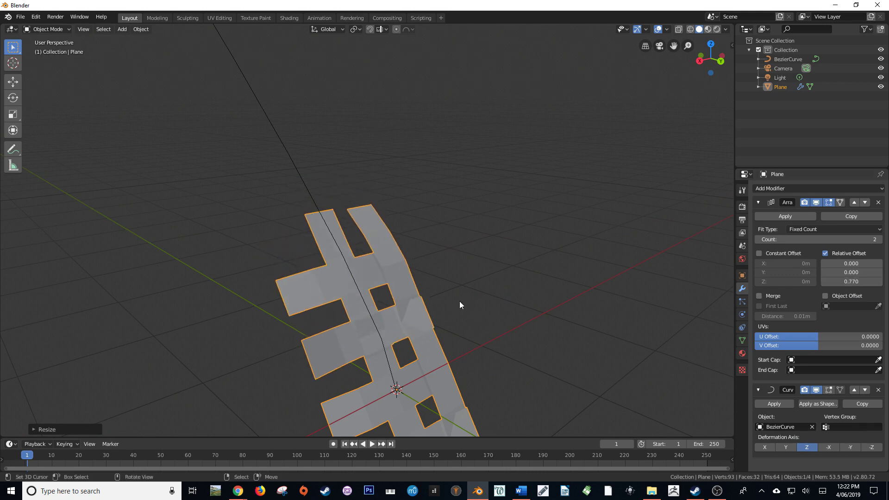
{"action": "middle_click_drag", "start_coordinate": [459, 301], "coordinate": [409, 308]}
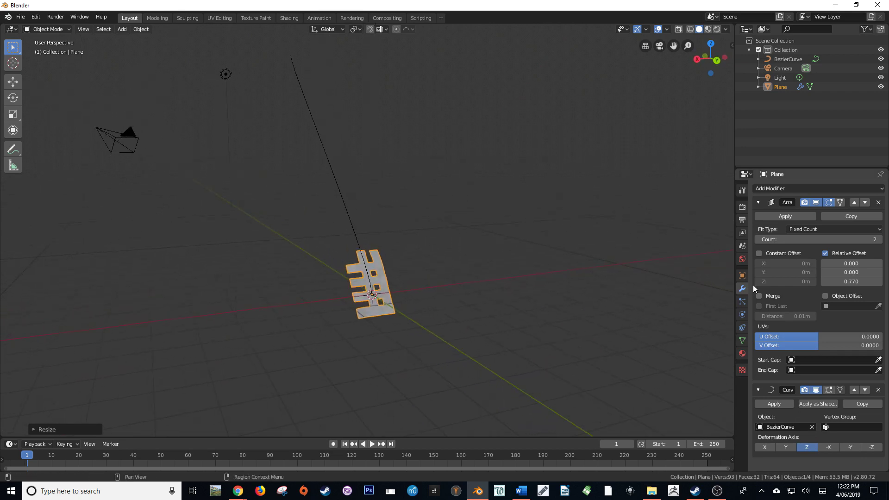
Change the Array modifier's fit type to Fit Curve and assign BezierCurve as its curve
{"action": "left_click", "coordinate": [833, 229]}
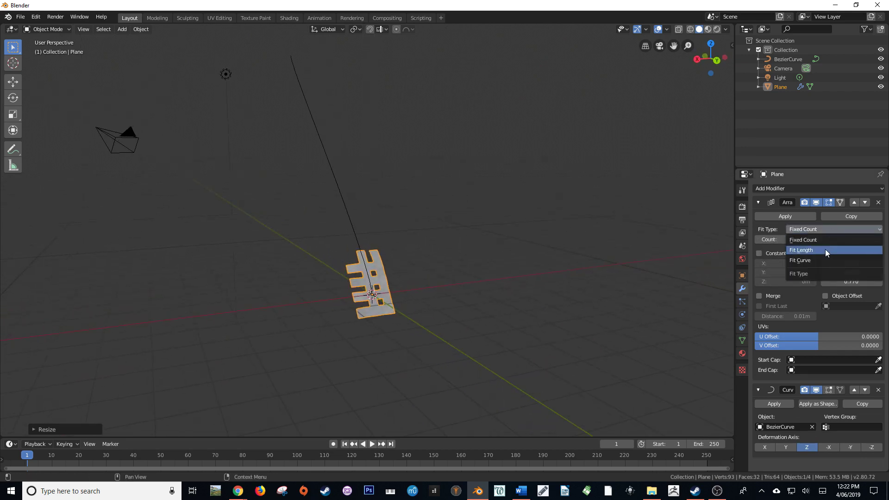
{"action": "left_click", "coordinate": [810, 261]}
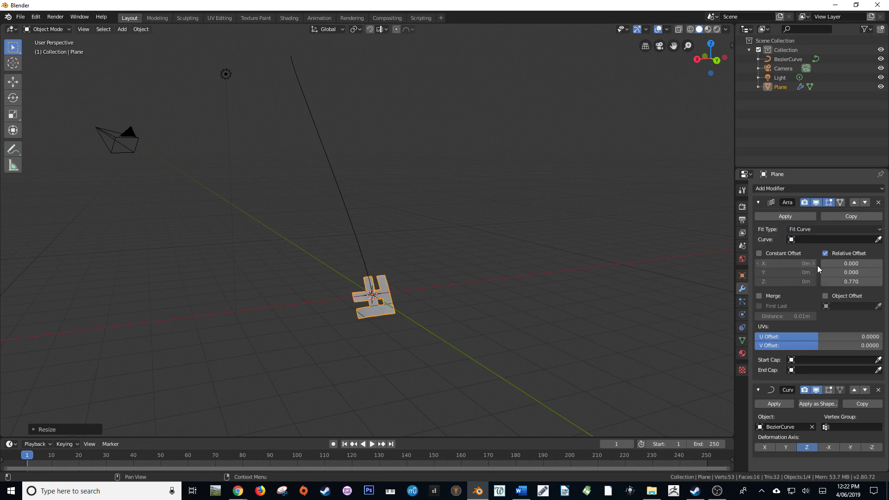
{"action": "left_click", "coordinate": [825, 238]}
{"action": "left_click", "coordinate": [801, 253]}
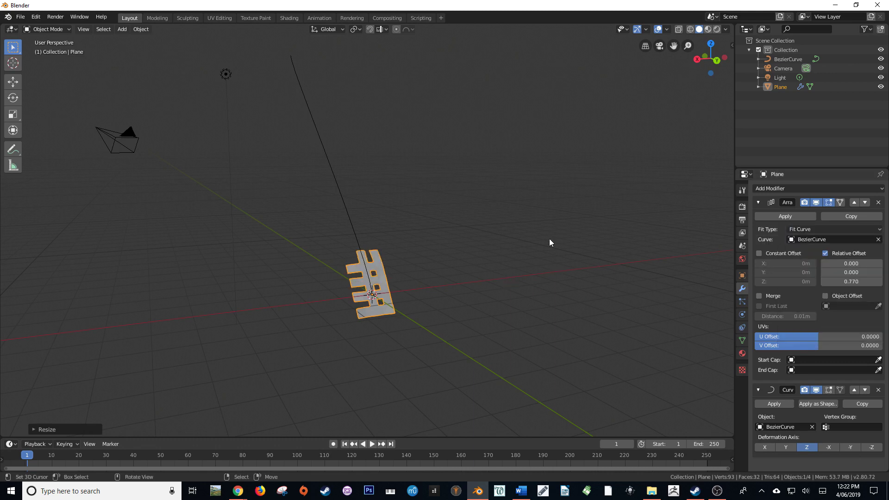
Apply the scale of the woven strip mesh and check how it fills the curve from the side
{"action": "key", "text": "ctrl+a"}
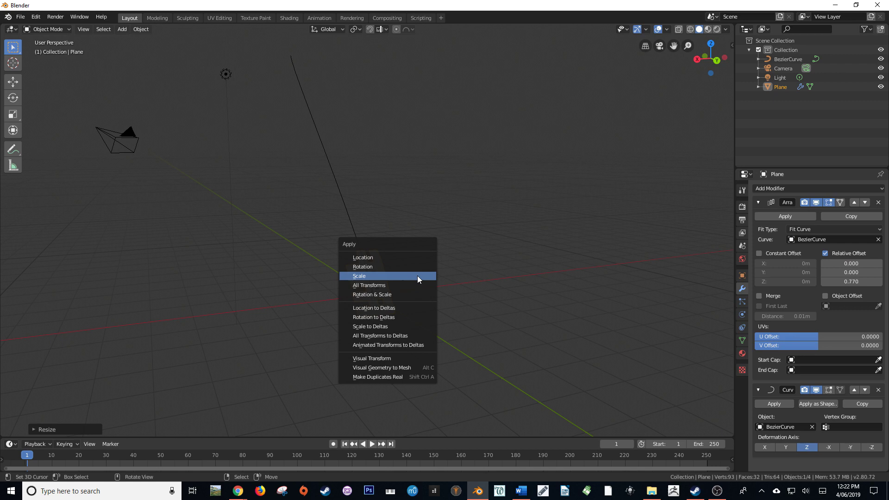
{"action": "left_click", "coordinate": [418, 276]}
{"action": "middle_click_drag", "start_coordinate": [418, 276], "coordinate": [339, 272]}
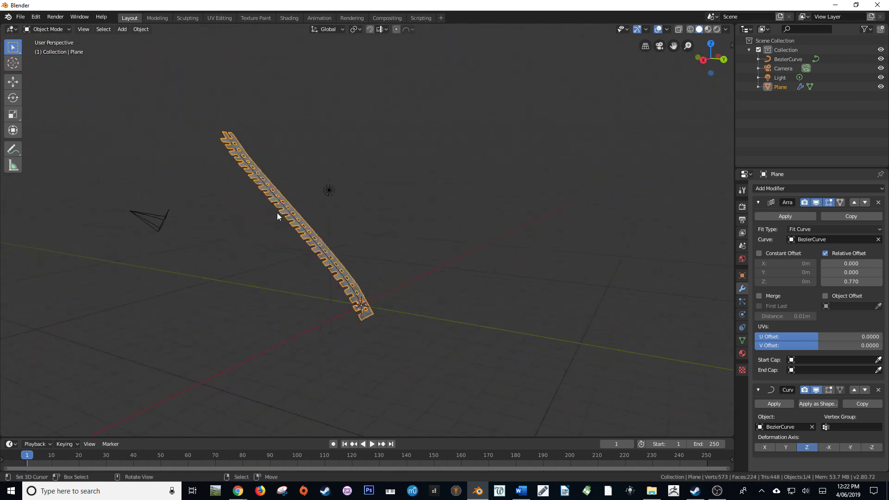
{"action": "key", "text": "KP_1"}
{"action": "key", "text": "KP_3"}
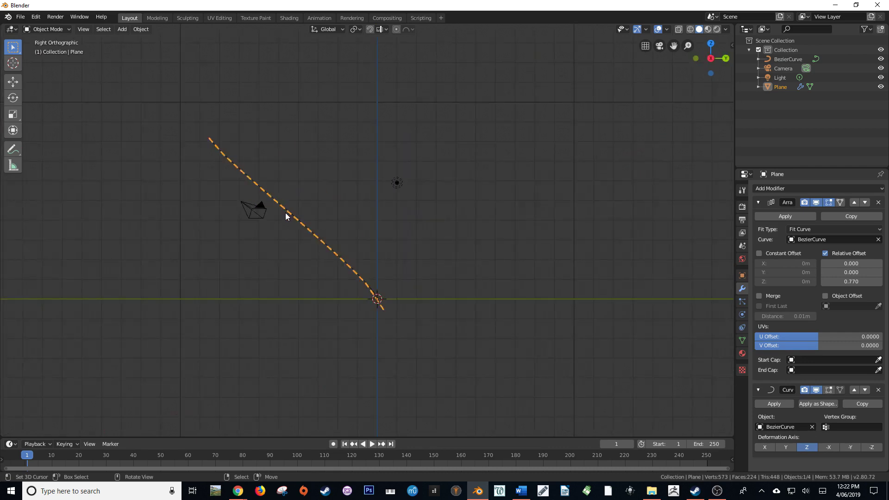
Try moving the Bezier curve's upper control point in Edit Mode to test how the woven strip follows it
{"action": "left_click", "coordinate": [275, 200]}
{"action": "middle_click_drag", "start_coordinate": [275, 200], "coordinate": [243, 207]}
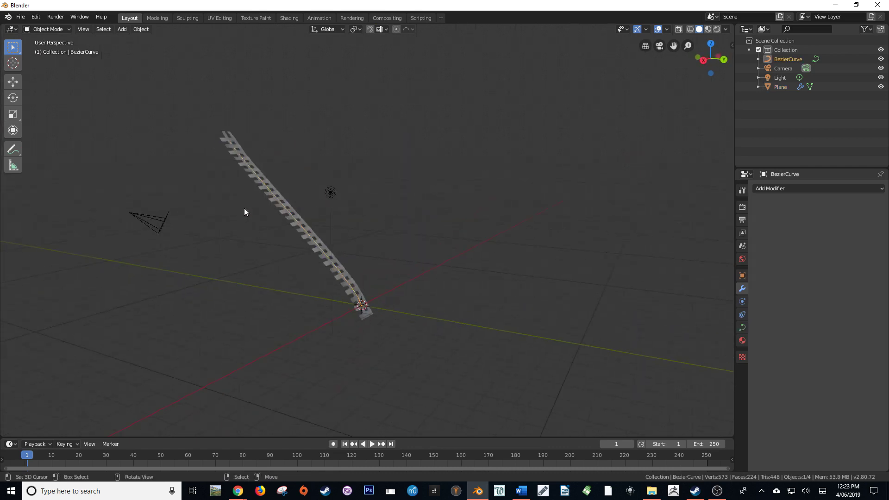
{"action": "key", "text": "Tab"}
{"action": "key", "text": "g"}
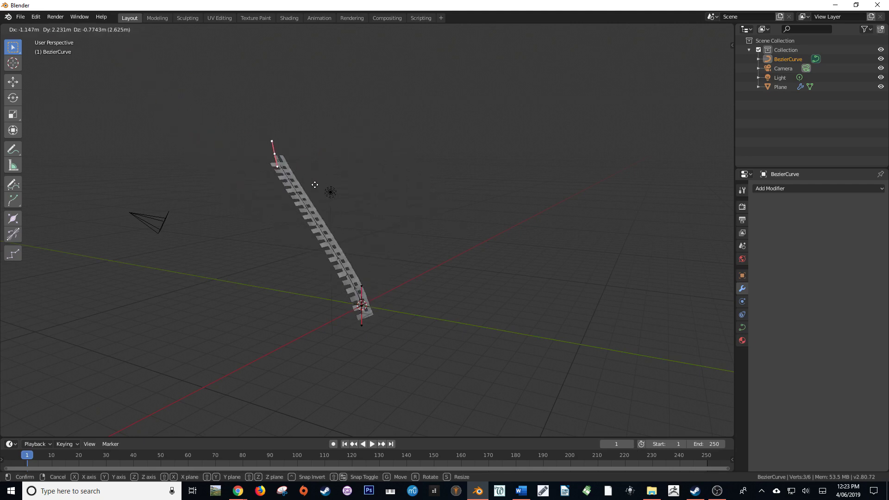
{"action": "key", "text": "Escape"}
{"action": "key", "text": "Tab"}
{"action": "key", "text": "KP_3"}
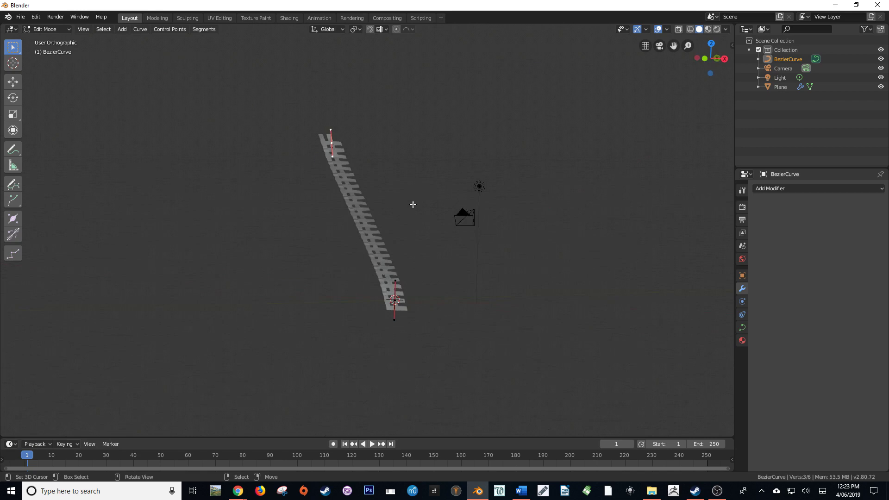
{"action": "left_click", "coordinate": [395, 202]}
{"action": "middle_click_drag", "start_coordinate": [396, 203], "coordinate": [328, 220]}
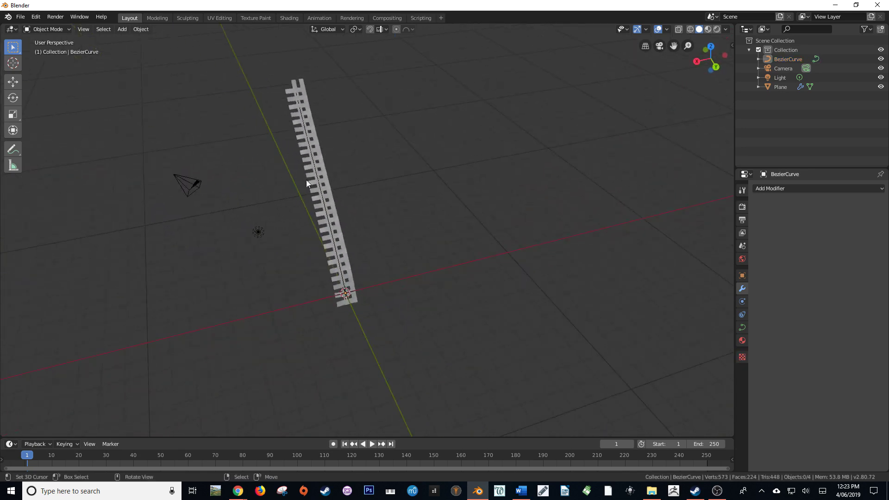
Add a second Array modifier to the woven strip mesh and set its relative X offset to 0.790
{"action": "left_click", "coordinate": [326, 184]}
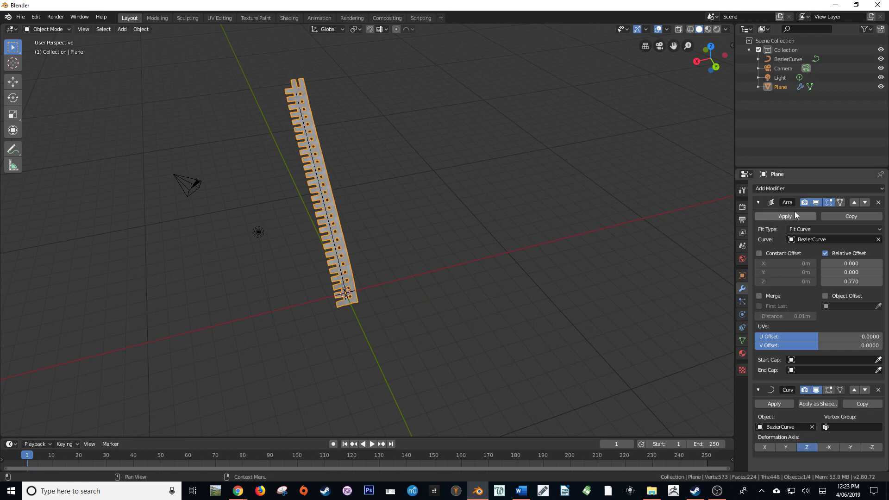
{"action": "left_click", "coordinate": [813, 188]}
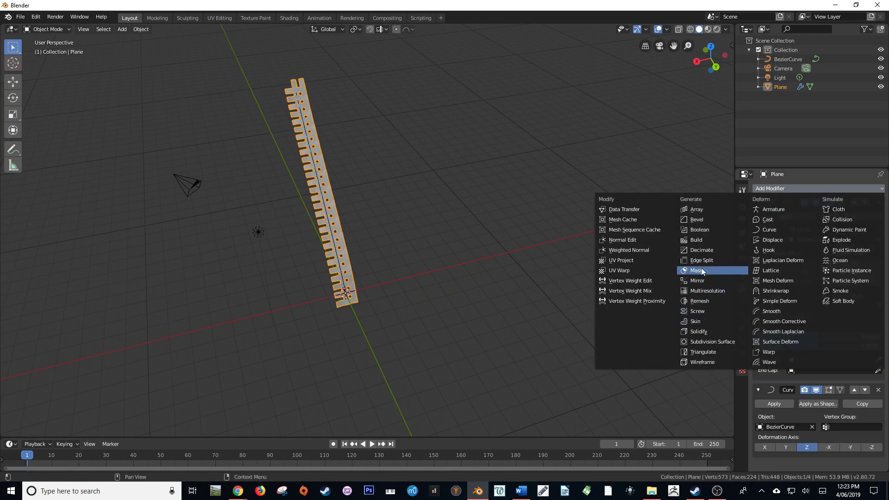
{"action": "left_click", "coordinate": [704, 210]}
{"action": "scroll", "coordinate": [392, 258], "scroll_direction": "up", "scroll_amount": 2}
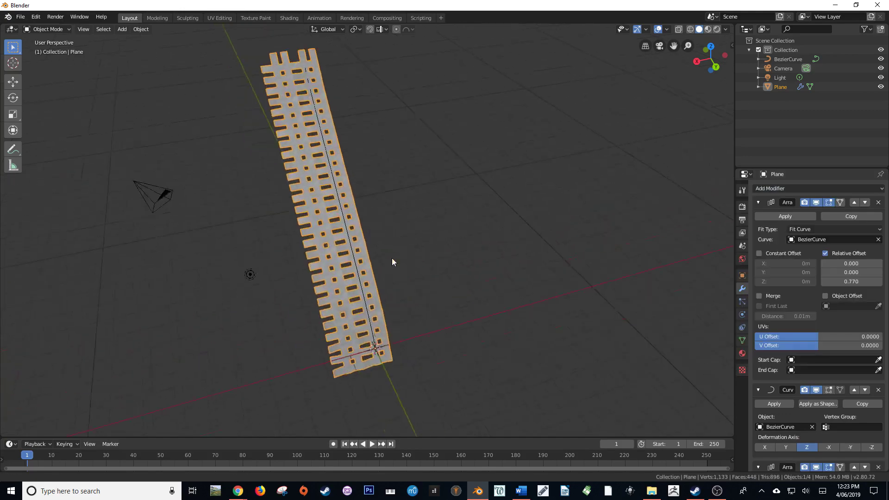
{"action": "middle_click_drag", "start_coordinate": [392, 262], "coordinate": [460, 338], "text": "shift"}
{"action": "scroll", "coordinate": [792, 391], "scroll_direction": "down", "scroll_amount": 5}
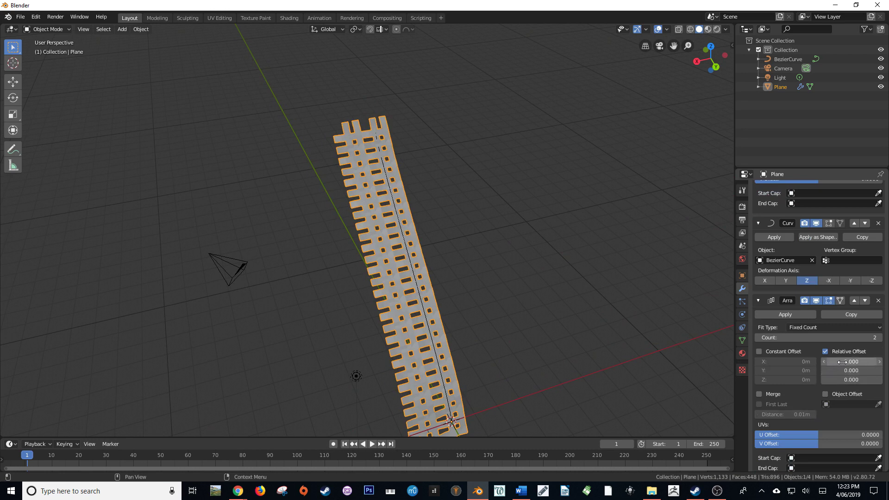
{"action": "left_click_drag", "start_coordinate": [841, 362], "coordinate": [826, 362]}
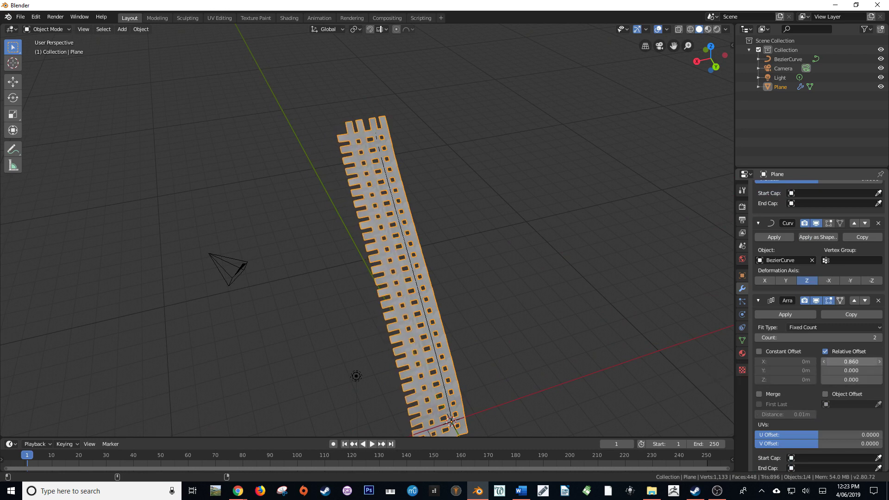
Try different copy counts in the second Array modifier, ending on a count of 2
{"action": "left_click_drag", "start_coordinate": [853, 338], "coordinate": [829, 338]}
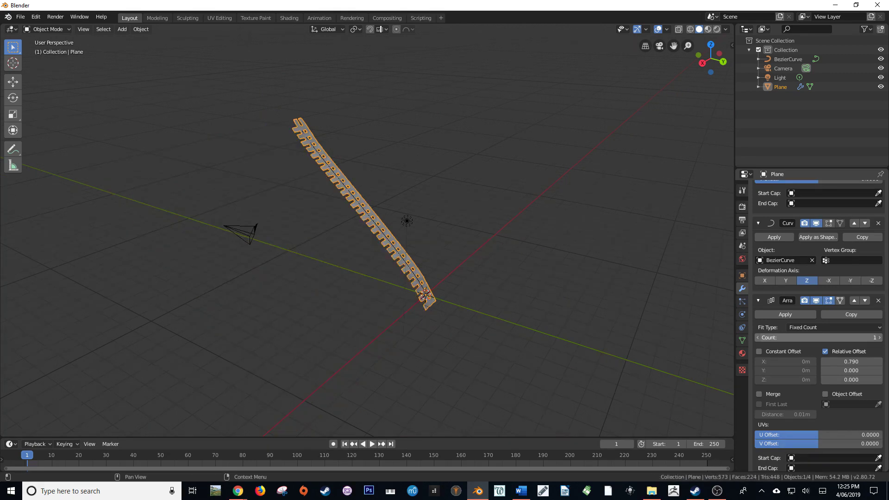
{"action": "mouse_move", "coordinate": [845, 337]}
{"action": "left_mouse_down"}
{"action": "mouse_move", "coordinate": [861, 336]}
{"action": "mouse_move", "coordinate": [845, 336]}
{"action": "left_mouse_up"}
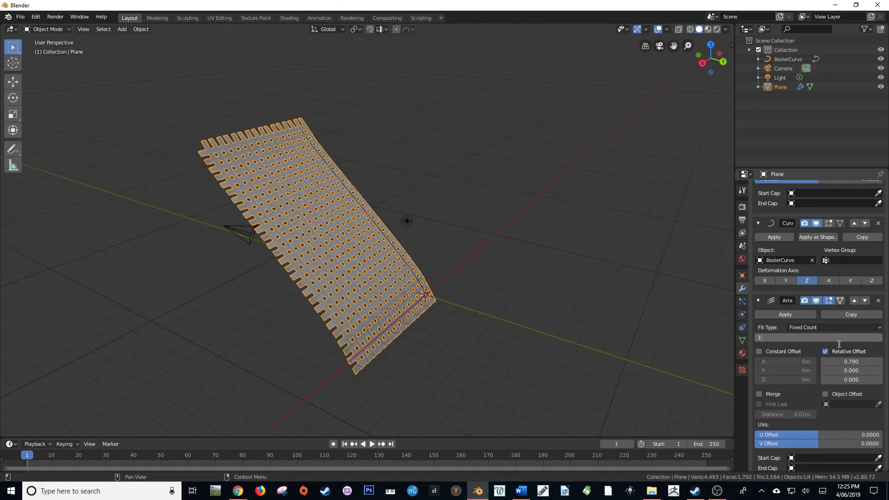
{"action": "key", "text": "Return"}
{"action": "key", "text": "Return"}
Add a Plain Axes empty at the world origin in top view
{"action": "middle_click_drag", "start_coordinate": [500, 324], "coordinate": [444, 285]}
{"action": "key", "text": "KP_7"}
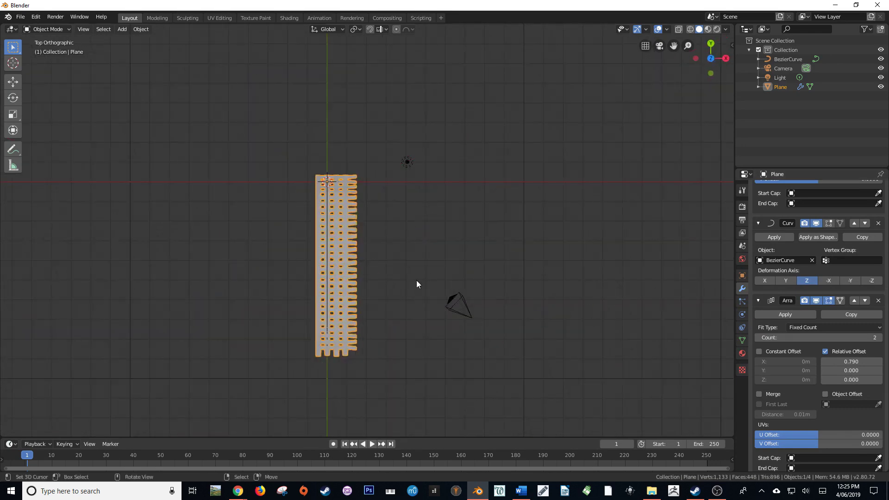
{"action": "middle_click_drag", "start_coordinate": [282, 184], "coordinate": [448, 281], "text": "shift"}
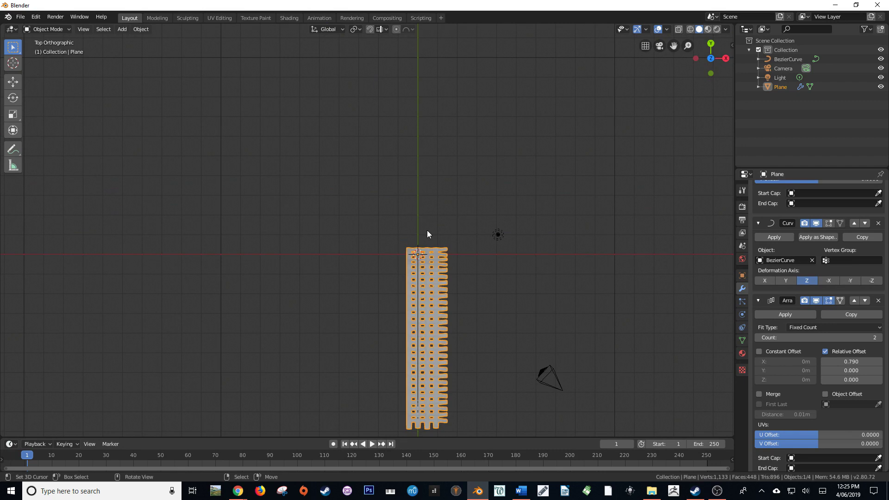
{"action": "key", "text": "shift+a"}
{"action": "mouse_move", "coordinate": [400, 302]}
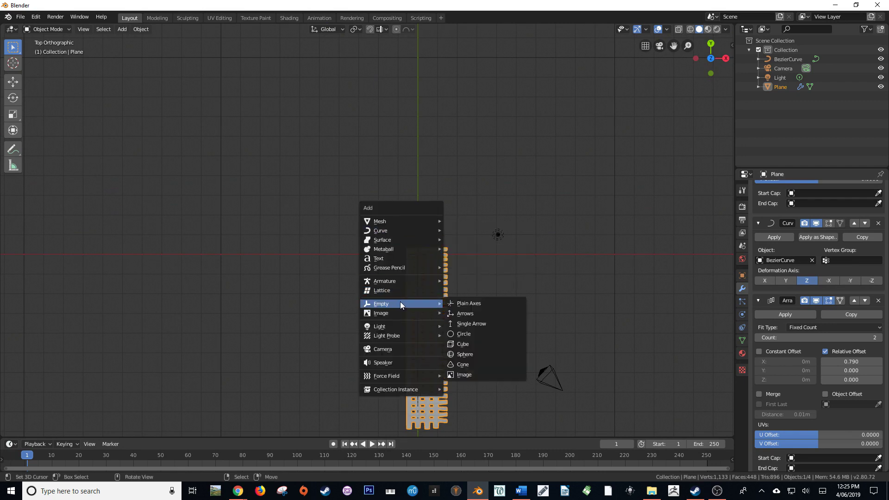
{"action": "left_click", "coordinate": [461, 302]}
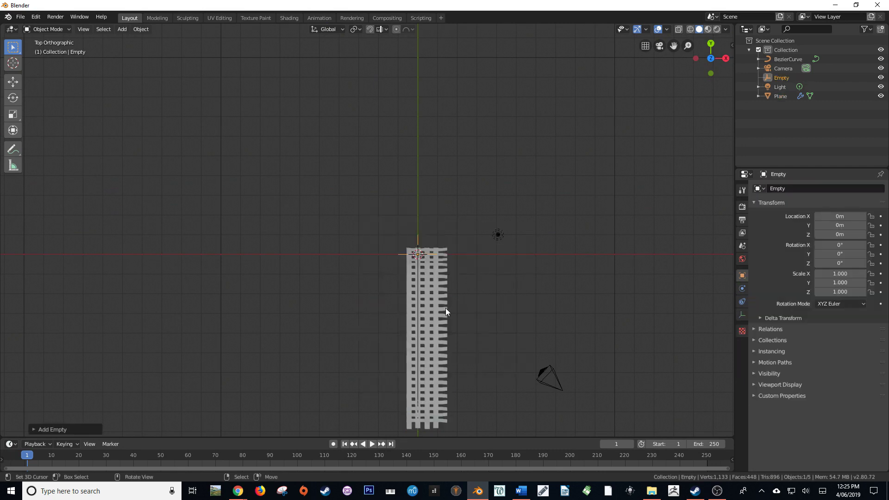
Enable Object Offset in the woven mesh's second Array modifier and assign the Empty as the offset object
{"action": "left_click", "coordinate": [445, 307]}
{"action": "middle_click_drag", "start_coordinate": [462, 321], "coordinate": [428, 264]}
{"action": "scroll", "coordinate": [799, 327], "scroll_direction": "down", "scroll_amount": 1}
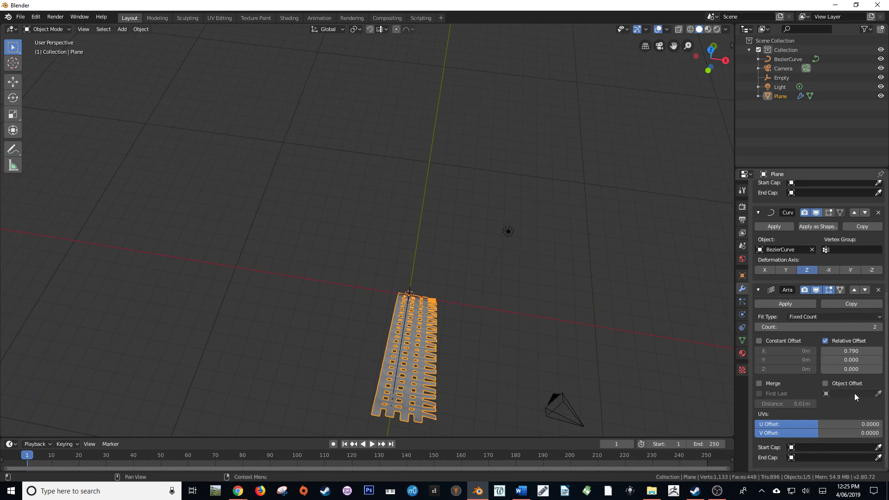
{"action": "left_click", "coordinate": [826, 382]}
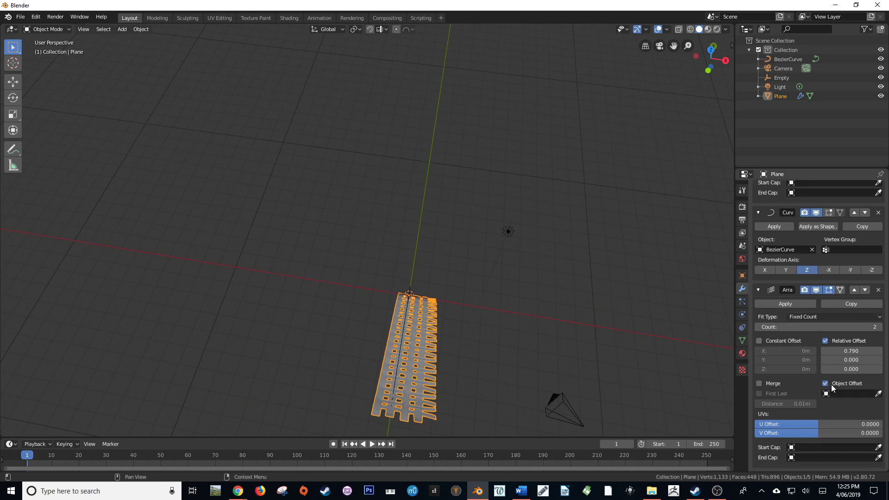
{"action": "left_click", "coordinate": [832, 392]}
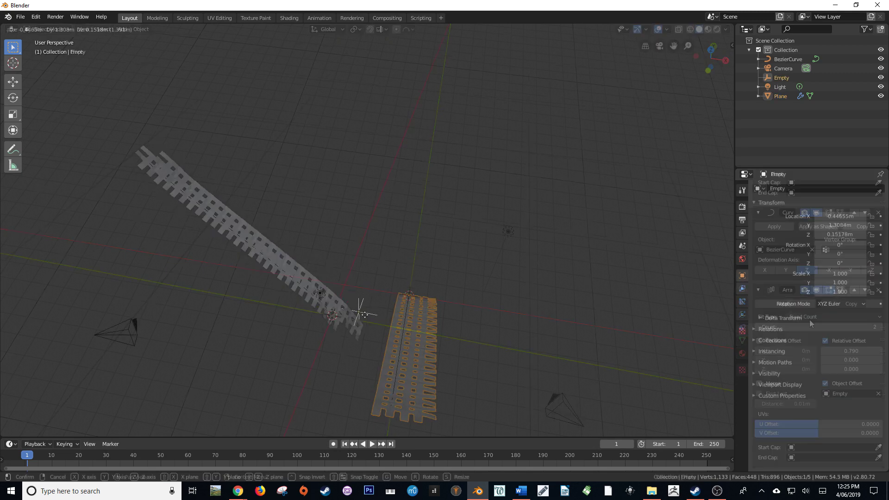
Try moving the Empty to test how it offsets the second Array's copies
{"action": "left_click", "coordinate": [335, 316]}
{"action": "key", "text": "g"}
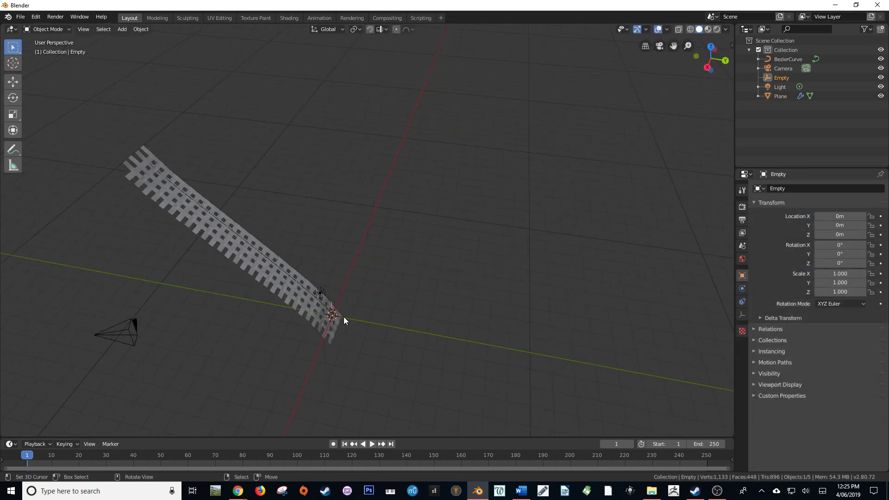
Increase the copy count of the woven mesh's second Array modifier in top view and select the Empty
{"action": "key", "text": "KP_7"}
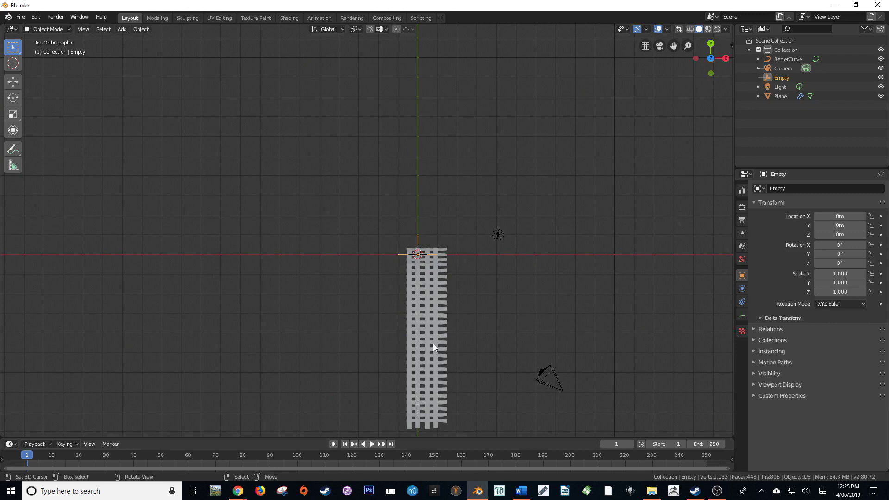
{"action": "scroll", "coordinate": [434, 347], "scroll_direction": "down", "scroll_amount": 2}
{"action": "scroll", "coordinate": [434, 279], "scroll_direction": "up", "scroll_amount": 2}
{"action": "left_click", "coordinate": [445, 310]}
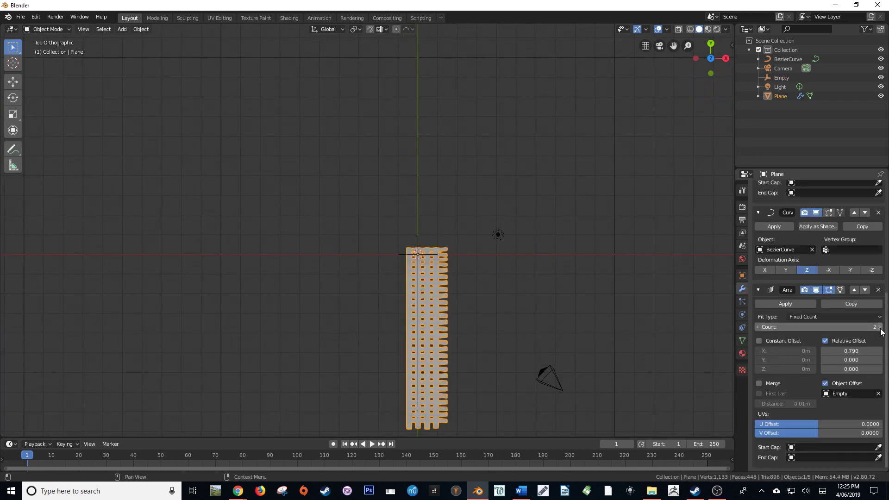
{"action": "left_click", "coordinate": [429, 256]}
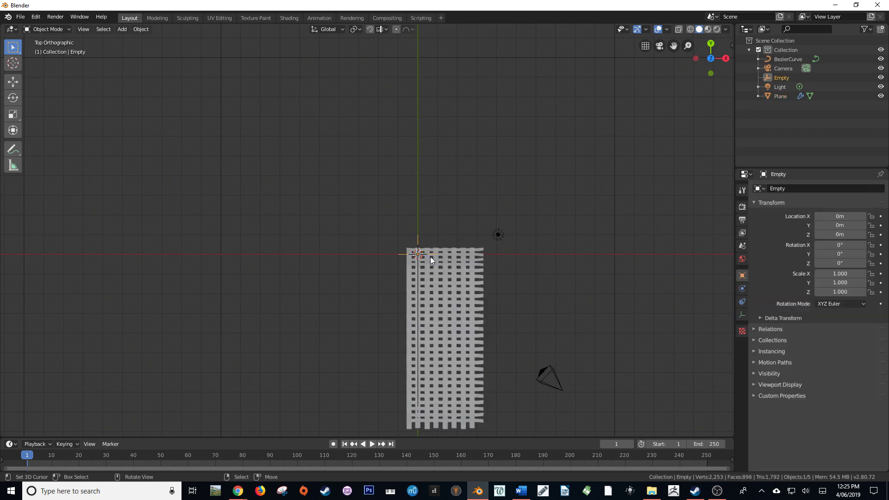
In top view, rotate the Empty slightly about Z and shift it along X to about -0.49 m to curve the arrayed strips
{"action": "scroll", "coordinate": [463, 264], "scroll_direction": "up", "scroll_amount": 2}
{"action": "middle_click_drag", "start_coordinate": [549, 281], "coordinate": [508, 210], "text": "shift"}
{"action": "scroll", "coordinate": [500, 189], "scroll_direction": "up", "scroll_amount": 2}
{"action": "scroll", "coordinate": [485, 199], "scroll_direction": "down", "scroll_amount": 2}
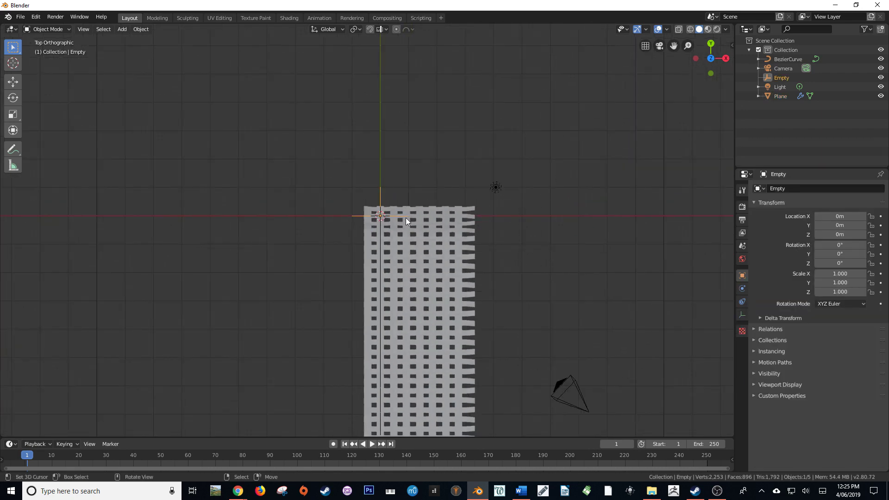
{"action": "key", "text": "r"}
{"action": "left_click", "coordinate": [465, 180]}
{"action": "middle_click_drag", "start_coordinate": [465, 179], "coordinate": [449, 89], "text": "shift"}
{"action": "key", "text": "g"}
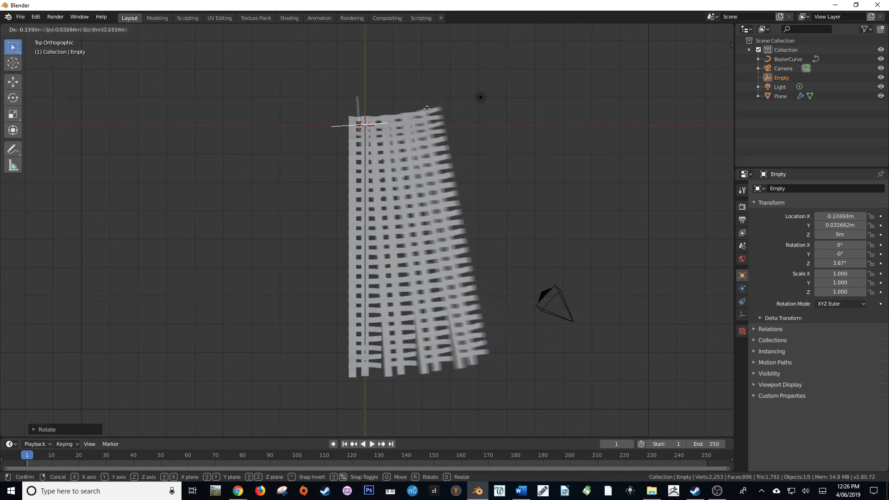
{"action": "left_click", "coordinate": [477, 150]}
{"action": "middle_click_drag", "start_coordinate": [477, 151], "coordinate": [445, 194]}
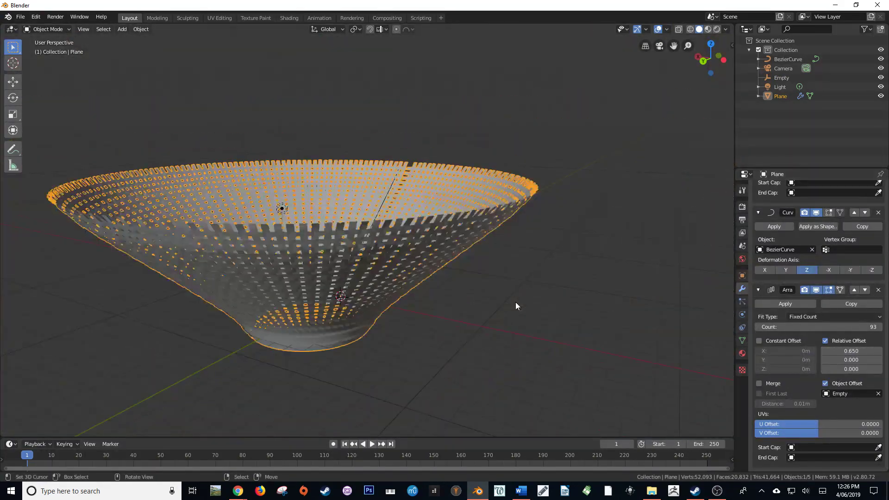
Set the relative X offset of the woven mesh's second Array modifier to 0.710
{"action": "middle_click_drag", "start_coordinate": [515, 302], "coordinate": [472, 333]}
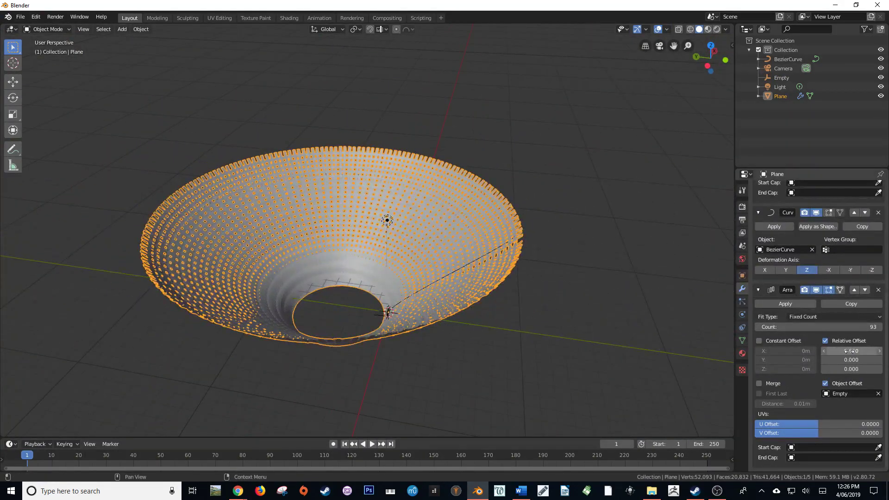
{"action": "mouse_move", "coordinate": [850, 351]}
{"action": "left_mouse_down"}
{"action": "mouse_move", "coordinate": [824, 351]}
{"action": "mouse_move", "coordinate": [866, 351]}
{"action": "mouse_move", "coordinate": [857, 350]}
{"action": "left_mouse_up"}
{"action": "middle_click_drag", "start_coordinate": [484, 304], "coordinate": [417, 317]}
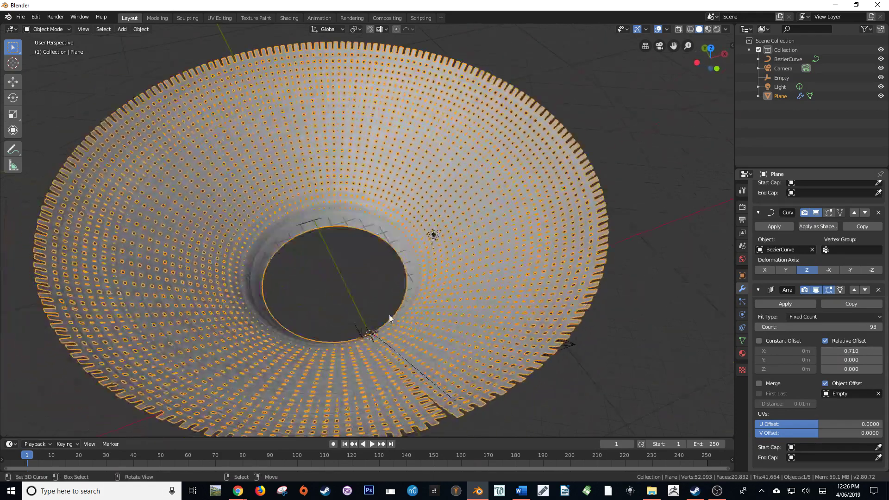
Rotate the Empty to about 6.5° around Z in top view and reduce the woven mesh's second Array count to 55
{"action": "left_click", "coordinate": [374, 329]}
{"action": "key", "text": "KP_7"}
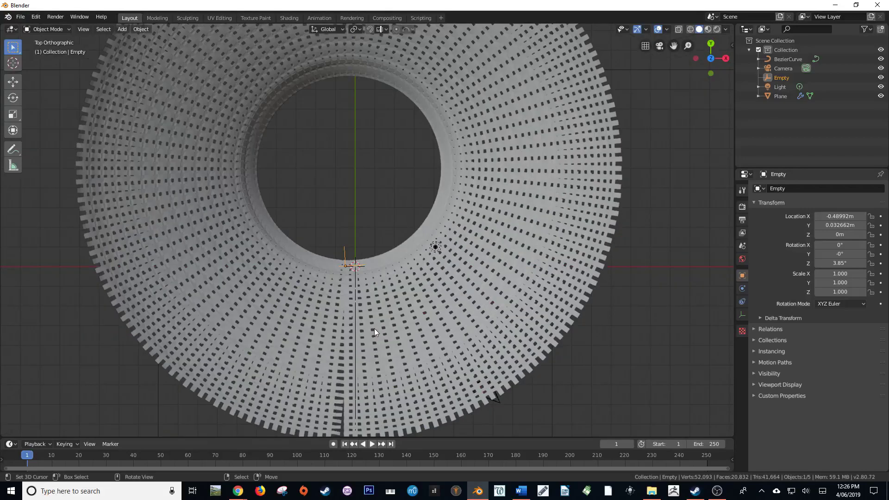
{"action": "key", "text": "r"}
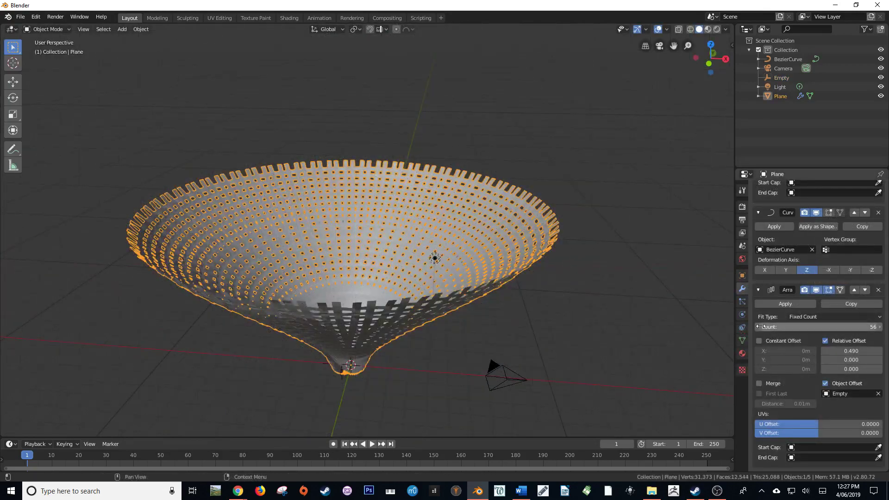
{"action": "left_click", "coordinate": [759, 327]}
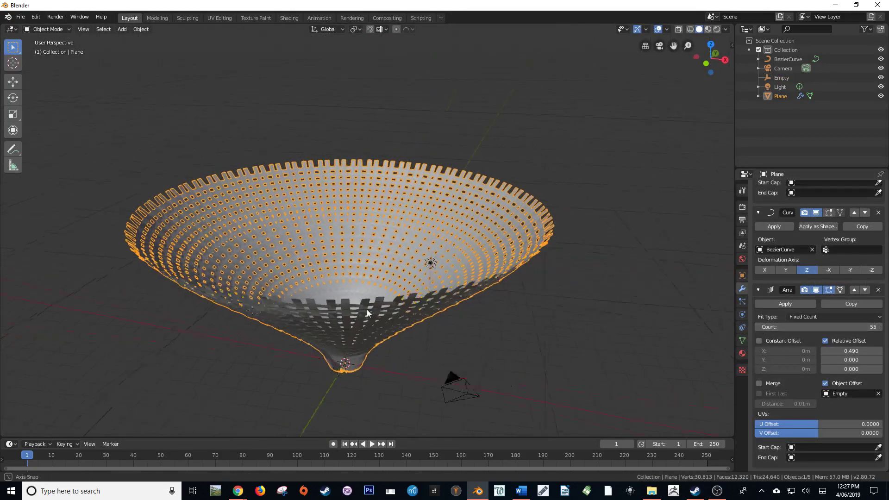
Shift the Empty along the global Y axis to about -0.0065 m to align the rings of the woven mesh
{"action": "middle_click_drag", "start_coordinate": [367, 309], "coordinate": [297, 224]}
{"action": "scroll", "coordinate": [295, 209], "scroll_direction": "down", "scroll_amount": 6}
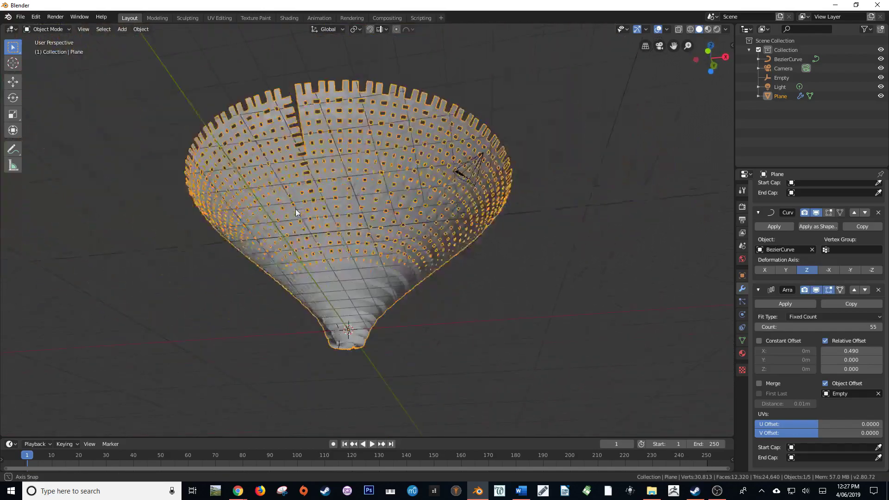
{"action": "left_click", "coordinate": [332, 349]}
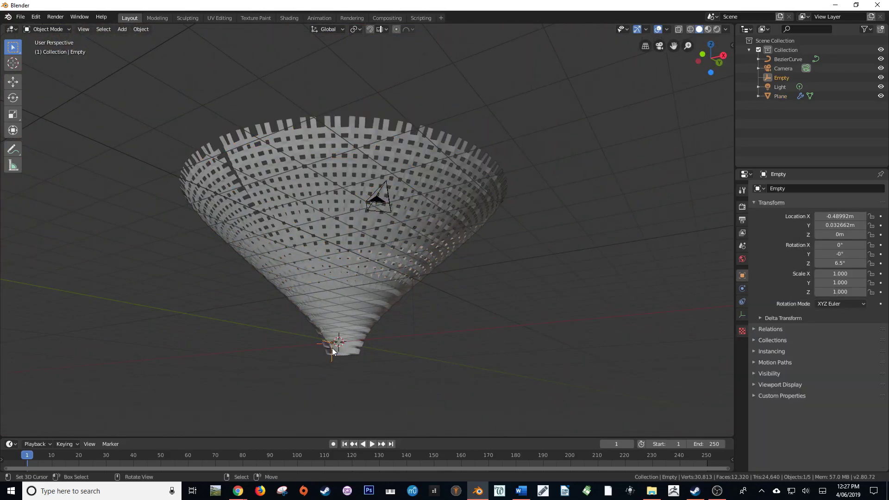
{"action": "key", "text": "KP_3"}
{"action": "scroll", "coordinate": [335, 349], "scroll_direction": "up", "scroll_amount": 6}
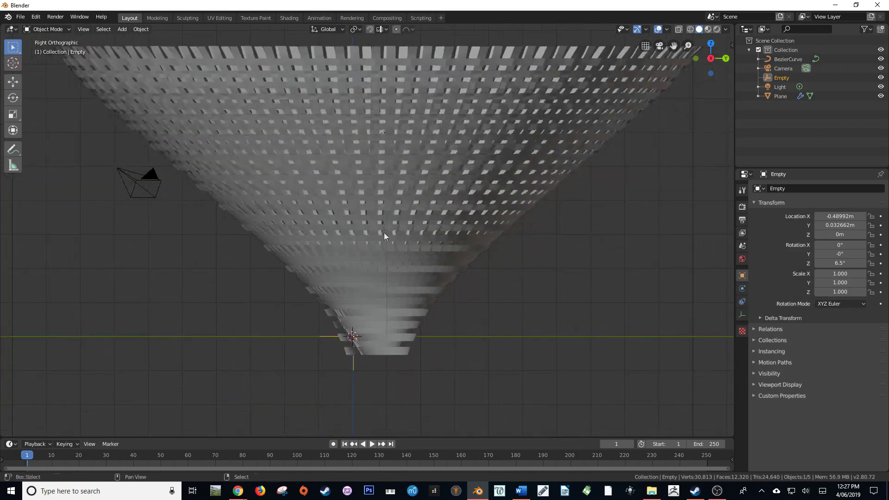
{"action": "key", "text": "x"}
{"action": "right_click", "coordinate": [380, 258]}
{"action": "key", "text": "y"}
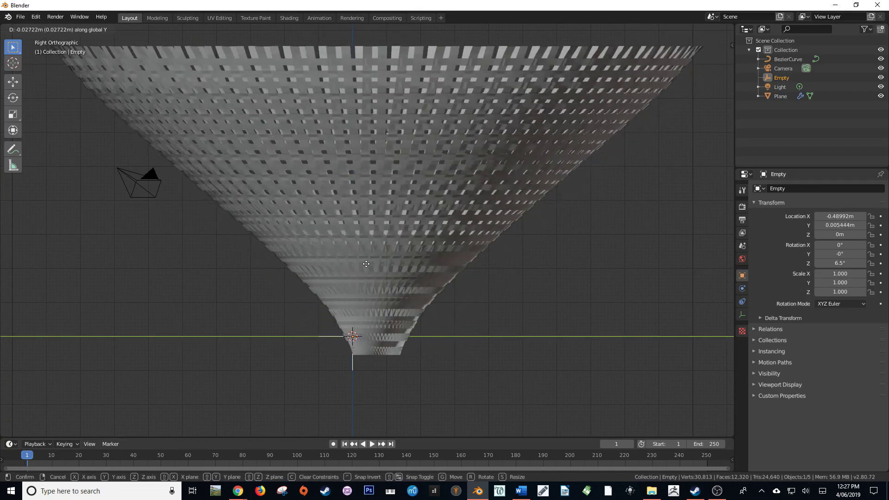
{"action": "middle_click_drag", "start_coordinate": [329, 258], "coordinate": [437, 286]}
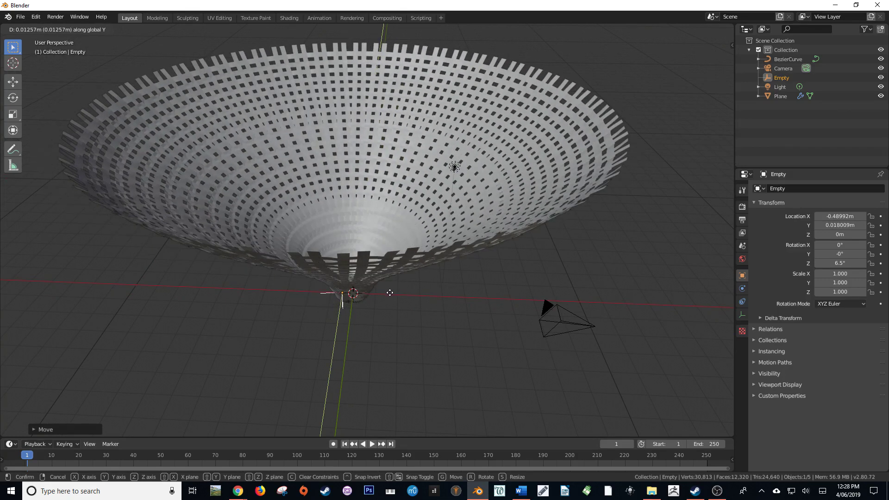
{"action": "left_click", "coordinate": [387, 296]}
Rotate the Empty to 6.55° around Z in top view to close the seam in the woven basket
{"action": "middle_click_drag", "start_coordinate": [388, 296], "coordinate": [179, 291]}
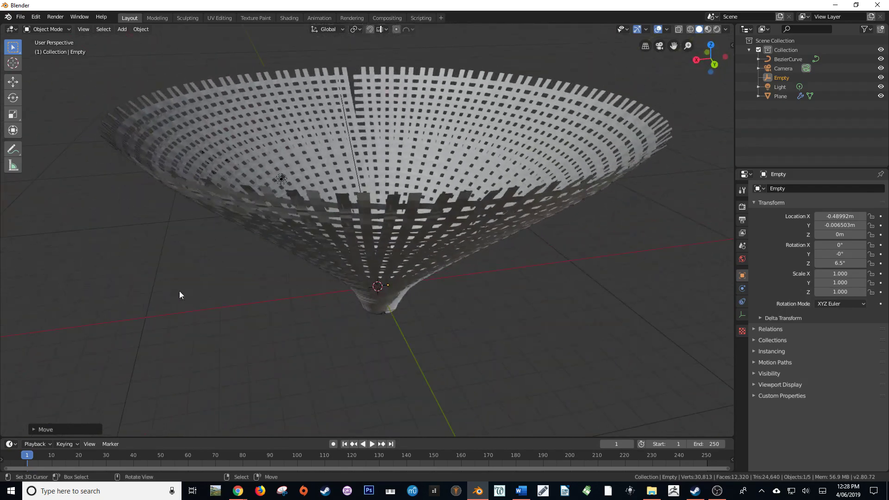
{"action": "scroll", "coordinate": [382, 264], "scroll_direction": "down", "scroll_amount": 3}
{"action": "key", "text": "KP_7"}
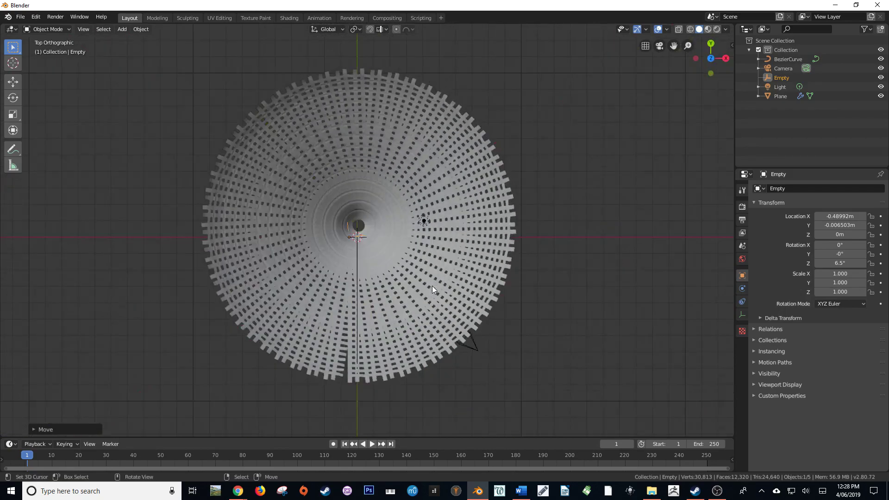
{"action": "scroll", "coordinate": [422, 264], "scroll_direction": "up", "scroll_amount": 3}
{"action": "scroll", "coordinate": [422, 263], "scroll_direction": "up", "scroll_amount": 2}
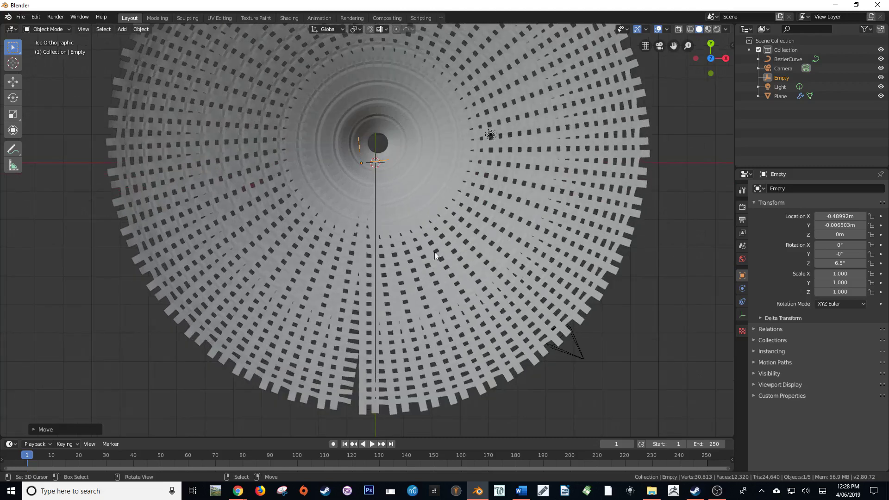
{"action": "key", "text": "r"}
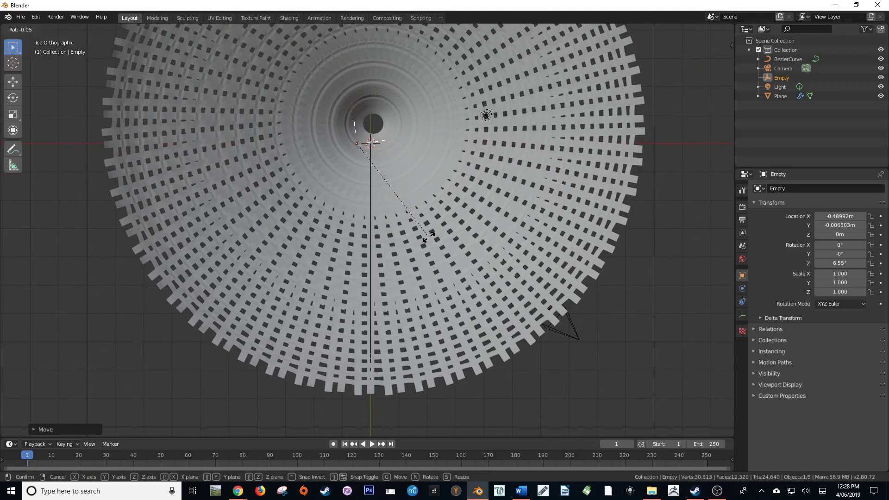
{"action": "scroll", "coordinate": [425, 263], "scroll_direction": "down", "scroll_amount": 5}
{"action": "middle_click_drag", "start_coordinate": [425, 263], "coordinate": [309, 204]}
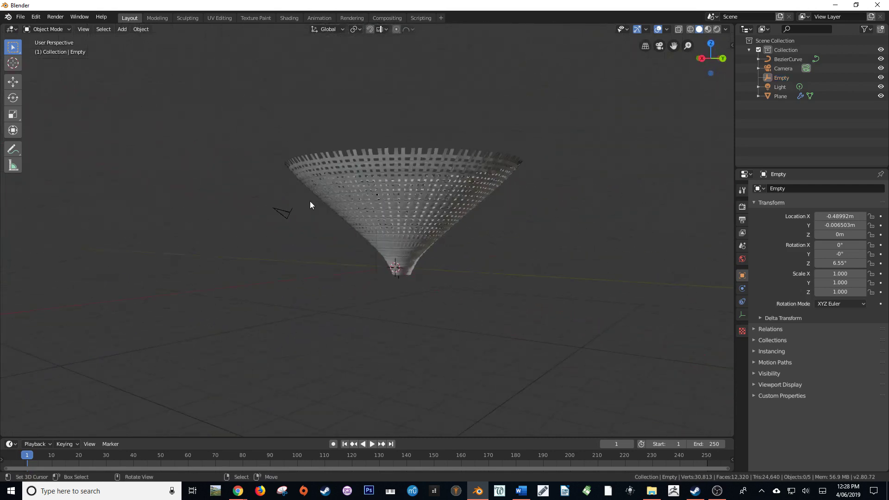
{"action": "middle_click_drag", "start_coordinate": [371, 221], "coordinate": [679, 174]}
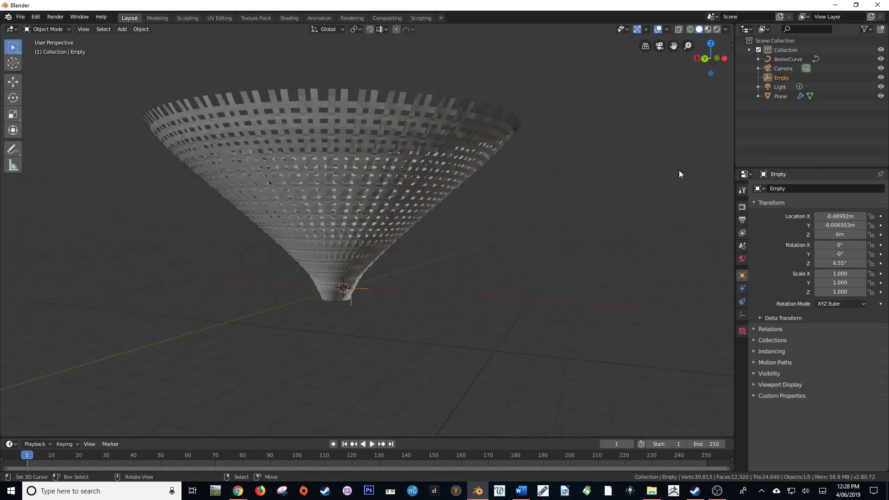
Open the Bezier curve for editing in right orthographic view
{"action": "left_click", "coordinate": [781, 62]}
{"action": "scroll", "coordinate": [473, 192], "scroll_direction": "down", "scroll_amount": 3}
{"action": "middle_click_drag", "start_coordinate": [375, 217], "coordinate": [268, 218]}
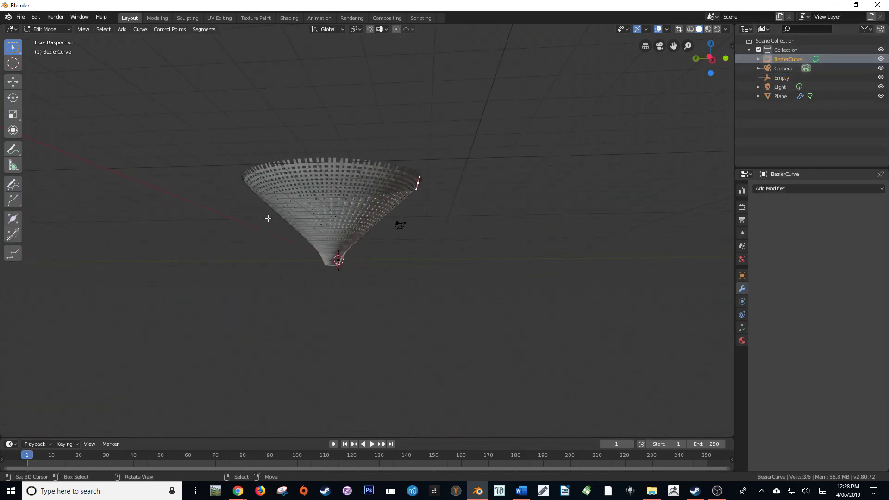
{"action": "key", "text": "KP_1"}
{"action": "key", "text": "KP_3"}
{"action": "scroll", "coordinate": [292, 169], "scroll_direction": "up", "scroll_amount": 2}
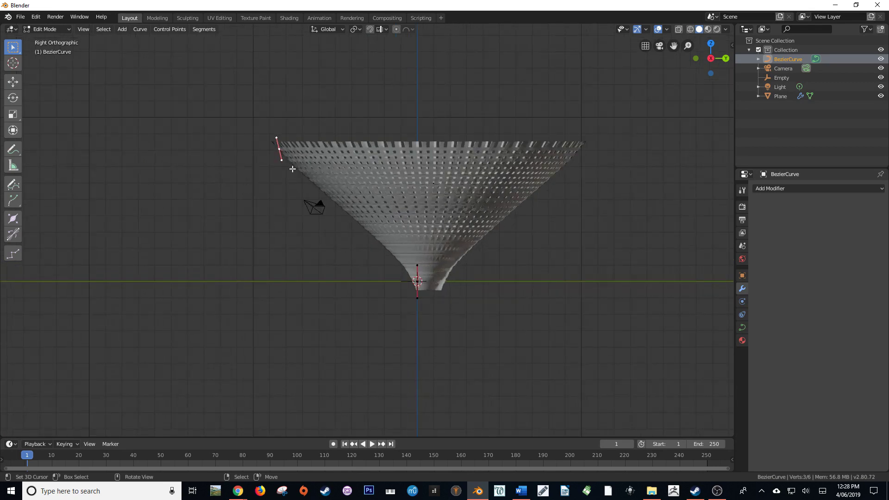
Try moving the curve's top control point inward and up to reshape the basket
{"action": "key", "text": "g"}
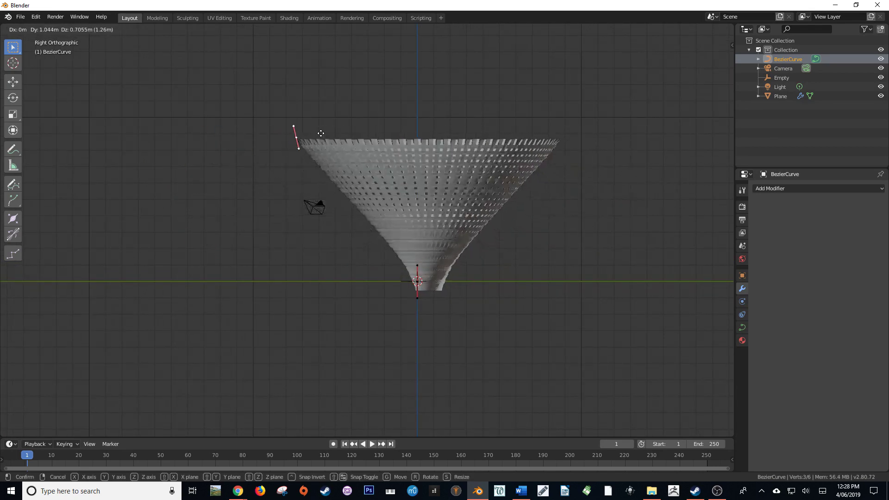
{"action": "left_click", "coordinate": [301, 137]}
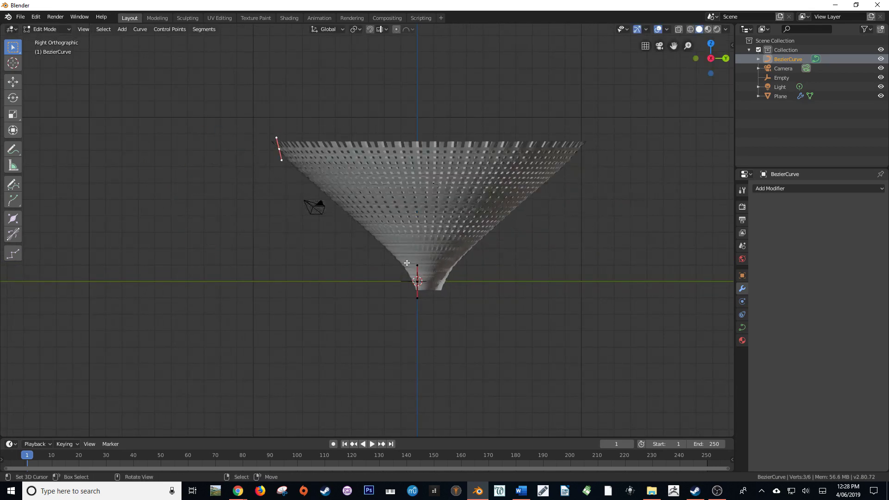
{"action": "right_click", "coordinate": [295, 152]}
Subdivide the Bezier curve and reshape the basket by pulling the new middle point outward and down and the top point inward
{"action": "left_click", "coordinate": [295, 152]}
{"action": "left_click", "coordinate": [354, 215]}
{"action": "key", "text": "g"}
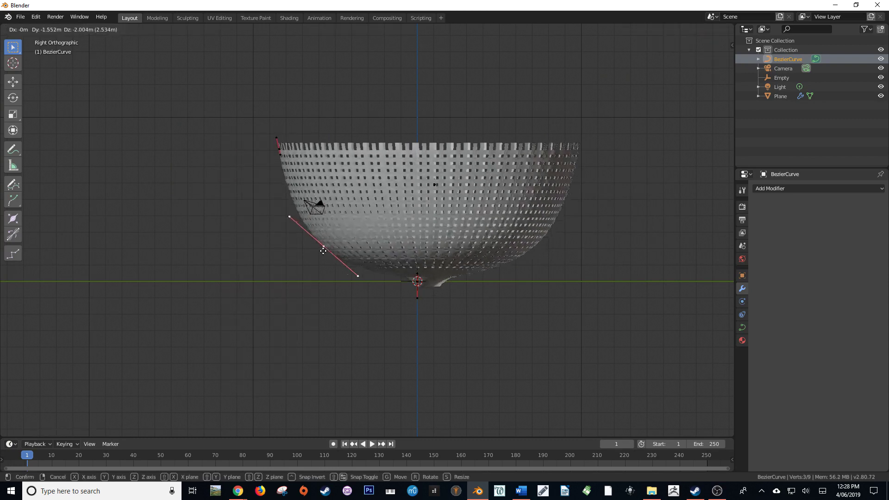
{"action": "key", "text": "g"}
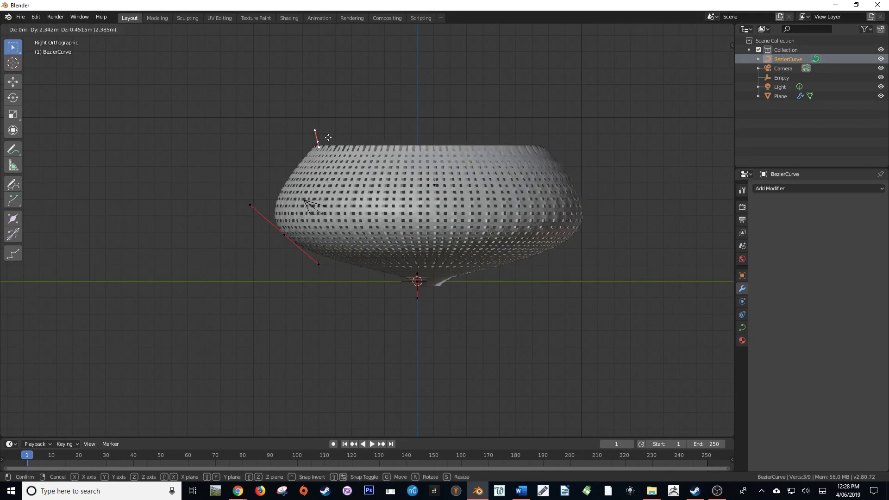
{"action": "middle_click_drag", "start_coordinate": [355, 153], "coordinate": [466, 223]}
{"action": "key", "text": "Tab"}
Add a Solidify modifier to the woven mesh and set its thickness to 0.063 m
{"action": "middle_click_drag", "start_coordinate": [399, 213], "coordinate": [455, 254]}
{"action": "left_click", "coordinate": [455, 254]}
{"action": "scroll", "coordinate": [455, 254], "scroll_direction": "up", "scroll_amount": 3}
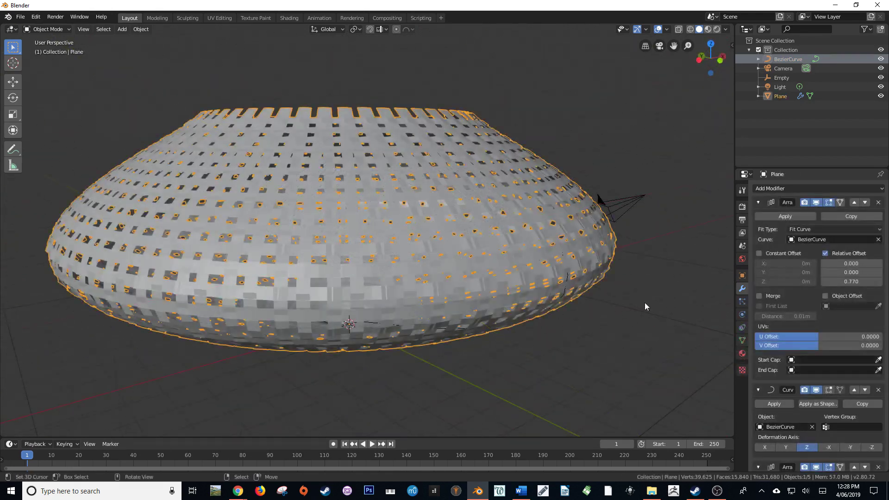
{"action": "left_click", "coordinate": [780, 189]}
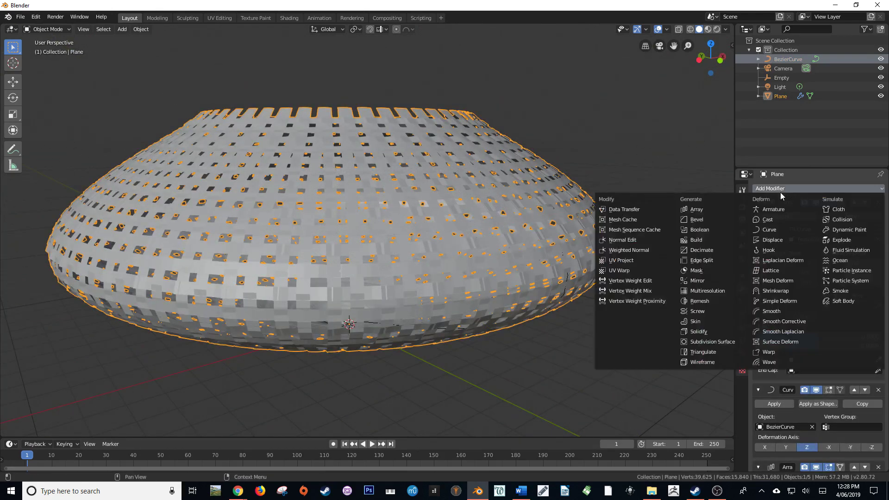
{"action": "left_click", "coordinate": [701, 330]}
{"action": "scroll", "coordinate": [848, 371], "scroll_direction": "down", "scroll_amount": 15}
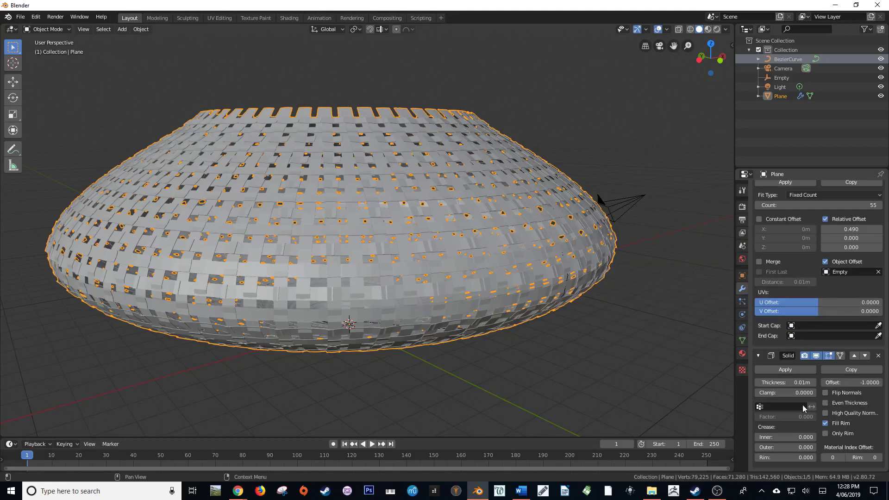
{"action": "left_click_drag", "start_coordinate": [785, 382], "coordinate": [815, 382]}
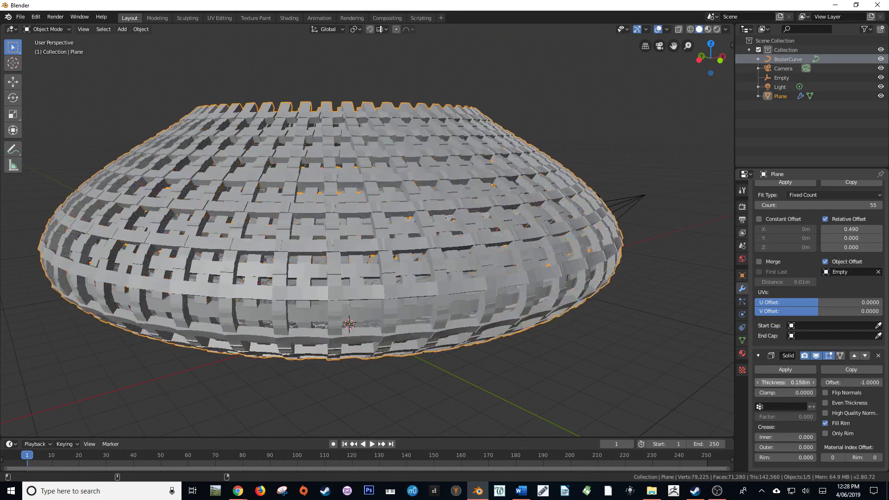
{"action": "scroll", "coordinate": [309, 232], "scroll_direction": "down", "scroll_amount": 4}
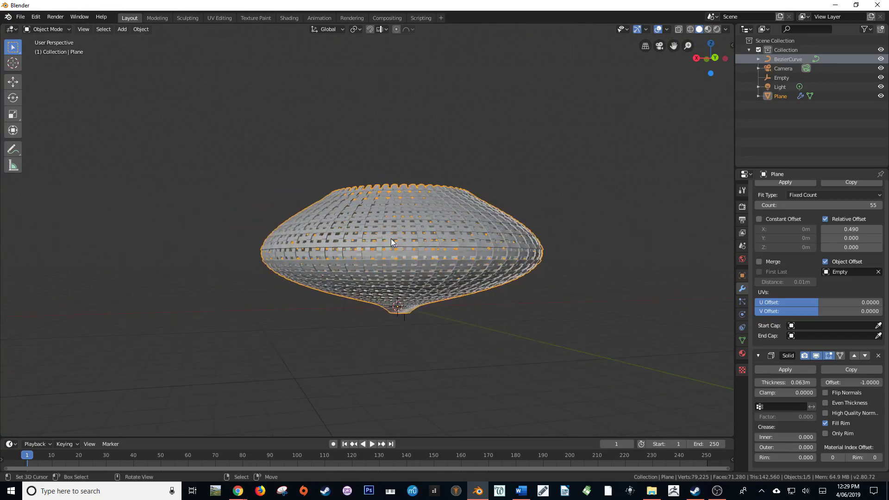
{"action": "scroll", "coordinate": [391, 238], "scroll_direction": "up", "scroll_amount": 5}
{"action": "middle_click_drag", "start_coordinate": [536, 221], "coordinate": [349, 277]}
{"action": "scroll", "coordinate": [394, 243], "scroll_direction": "down", "scroll_amount": 3}
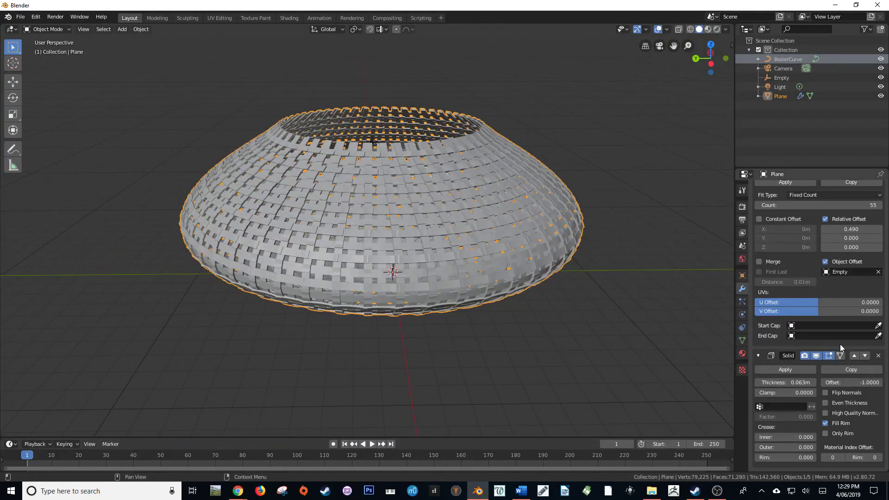
{"action": "scroll", "coordinate": [825, 274], "scroll_direction": "up", "scroll_amount": 2}
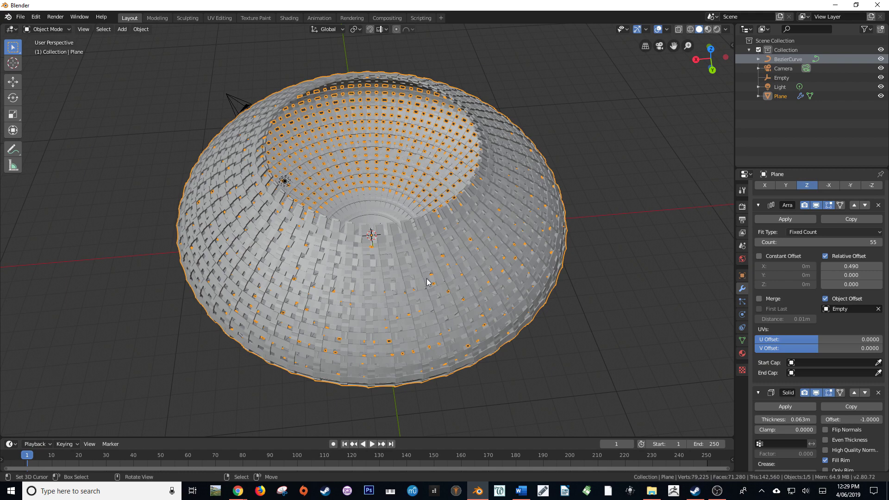
{"action": "middle_click_drag", "start_coordinate": [357, 208], "coordinate": [402, 202]}
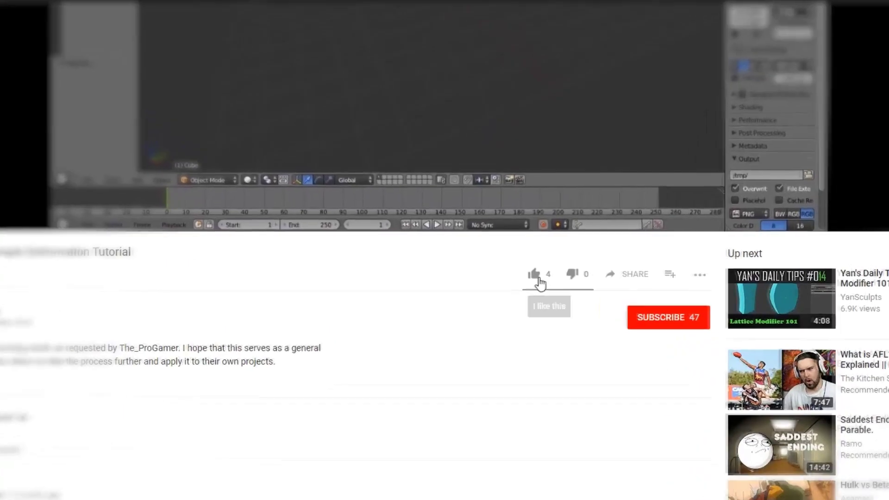
{"action": "left_click", "coordinate": [537, 279]}
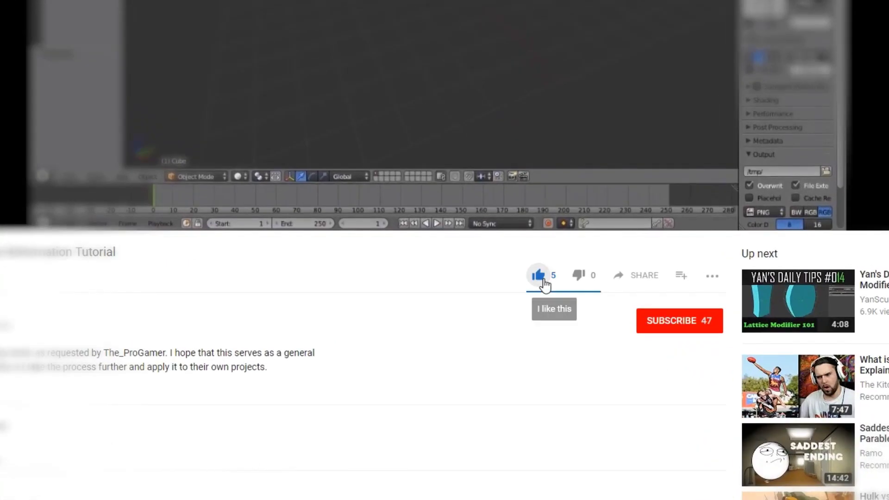
{"action": "left_click", "coordinate": [671, 324]}
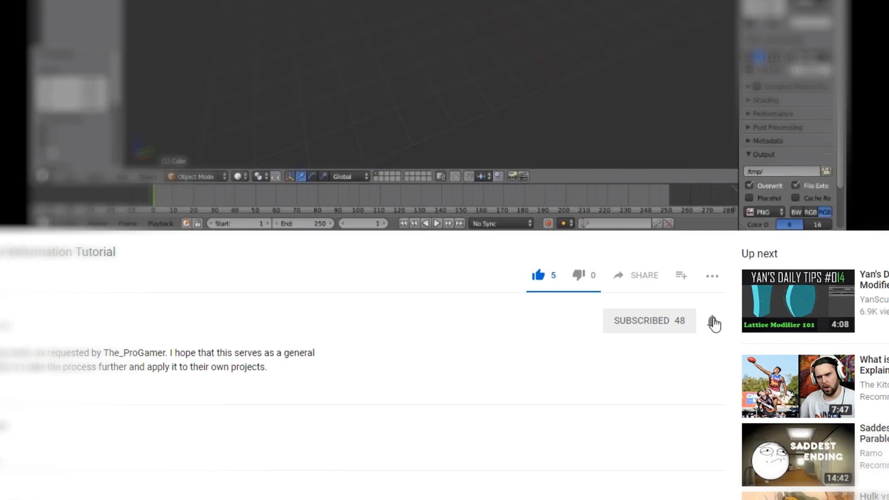